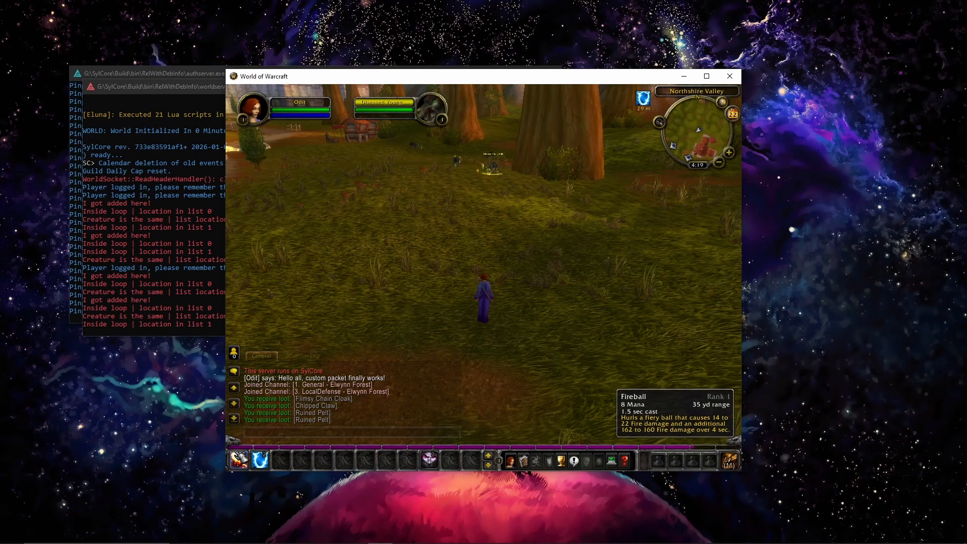
Step: Approach the targeted Diseased Young Wolf and kill it with Fireball
key(w)
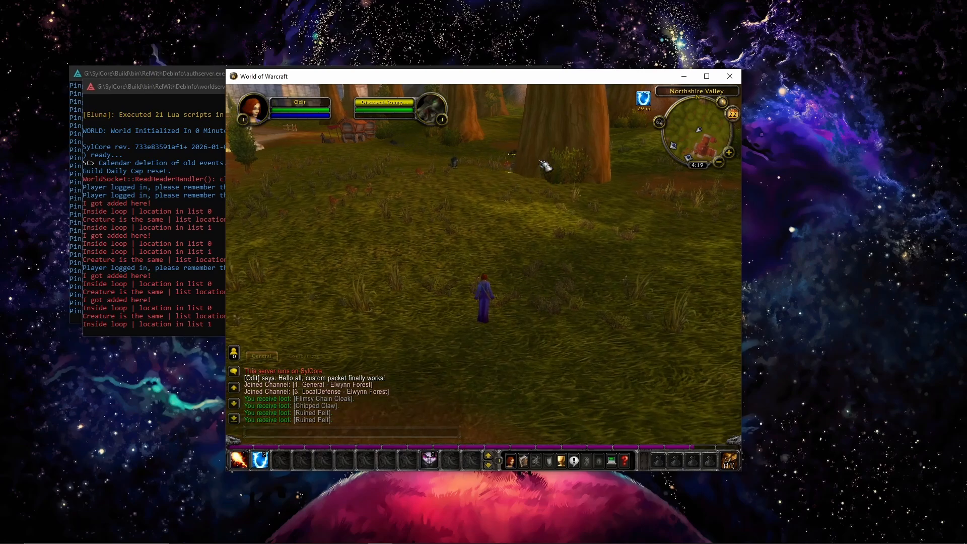
key(w)
key(1)
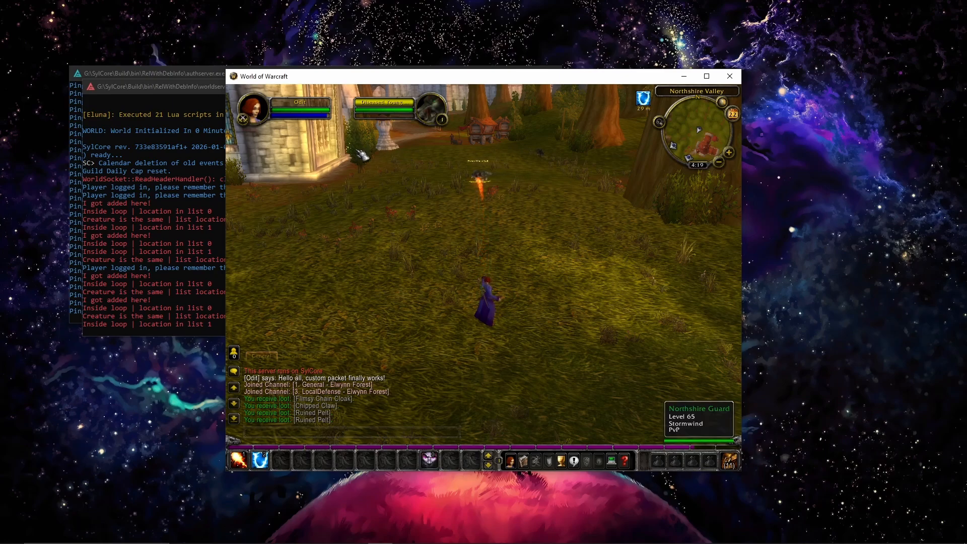
mouse_move(363, 131)
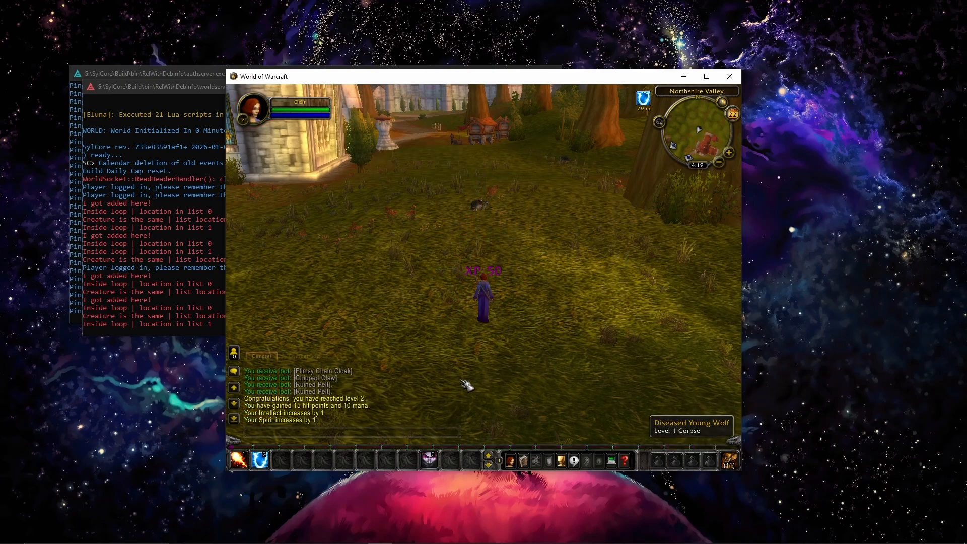
Step: Walk up to the dead Diseased Young Wolf and loot its corpse
key(w)
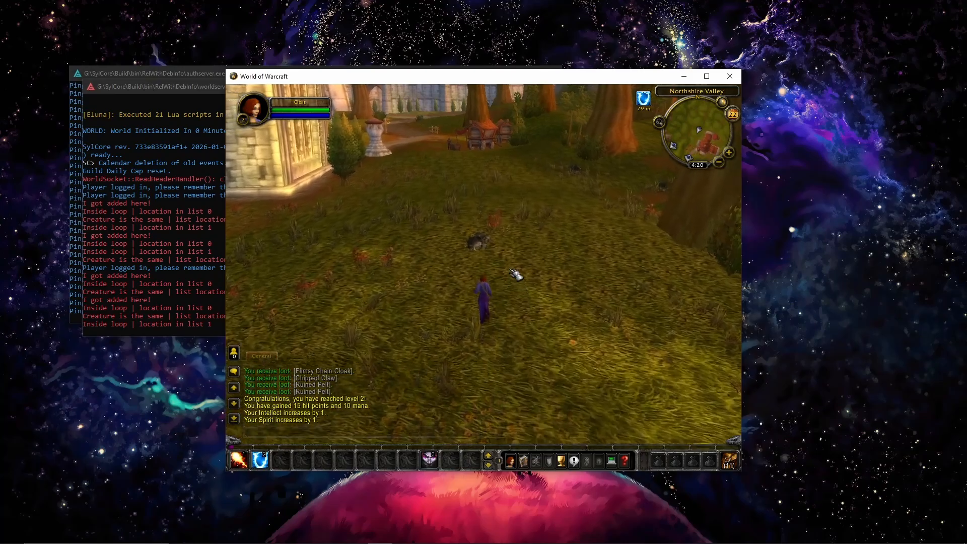
right_click(494, 278)
click(496, 296)
click(493, 280)
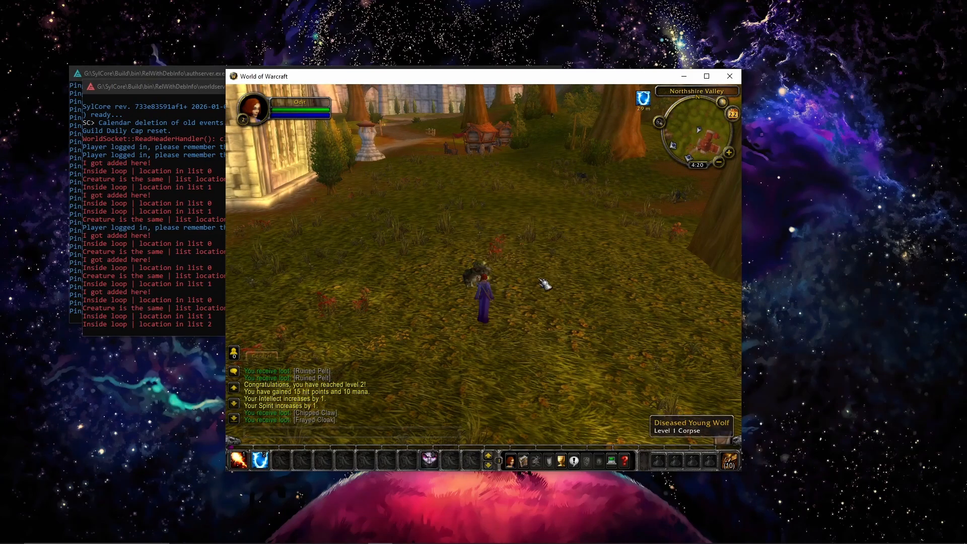
drag(545, 283, 453, 283)
key(w)
drag(579, 298, 469, 299)
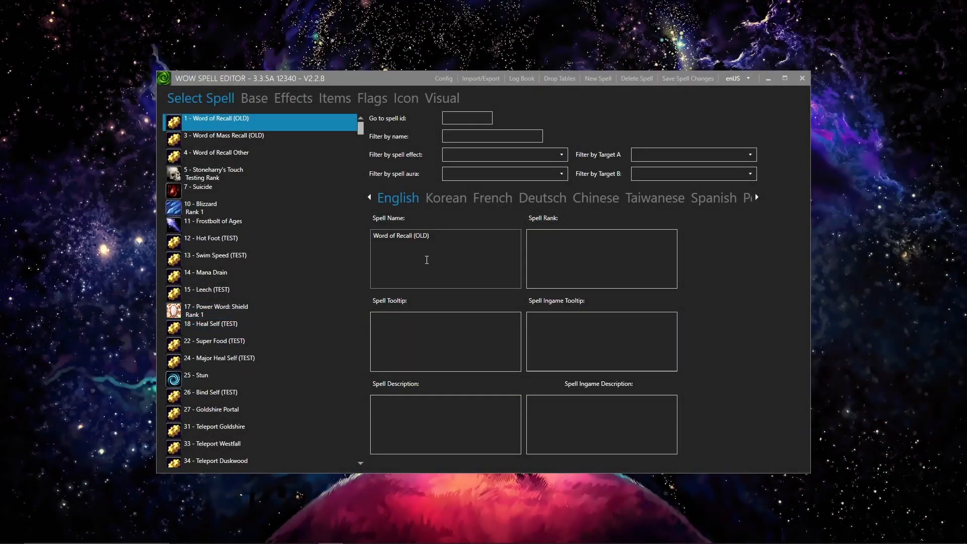
Step: In WoW Spell Editor, filter the spells by the name Fireball and select spell 133, Fireball Rank 1
click(522, 136)
text(Fireball)
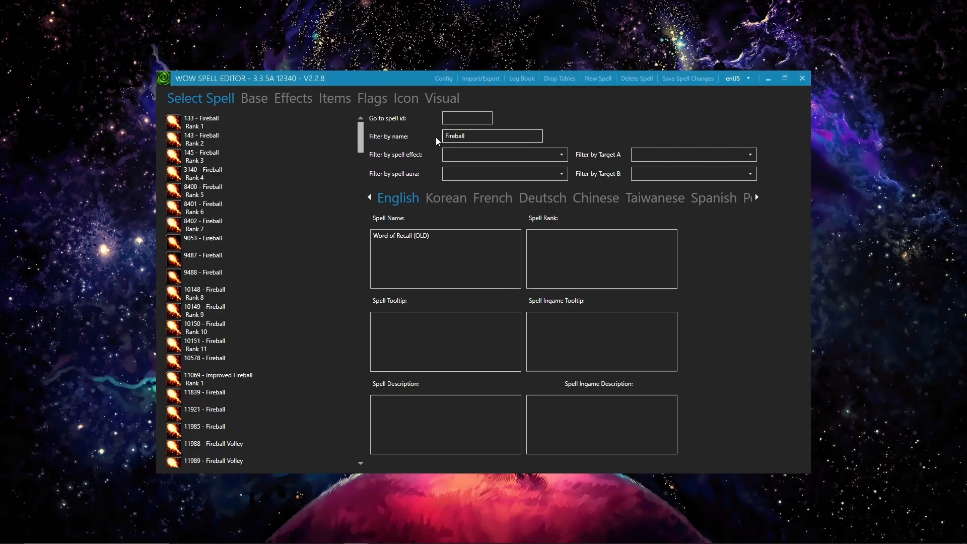
click(262, 123)
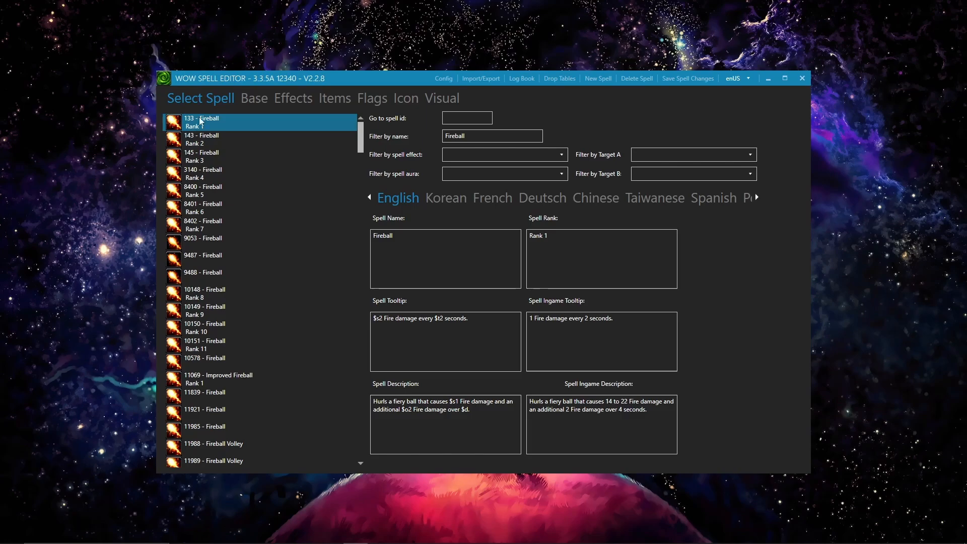
Step: Examine the first and second spell effects of Fireball Rank 1, then return to its in-game tooltip and description
click(254, 98)
click(286, 98)
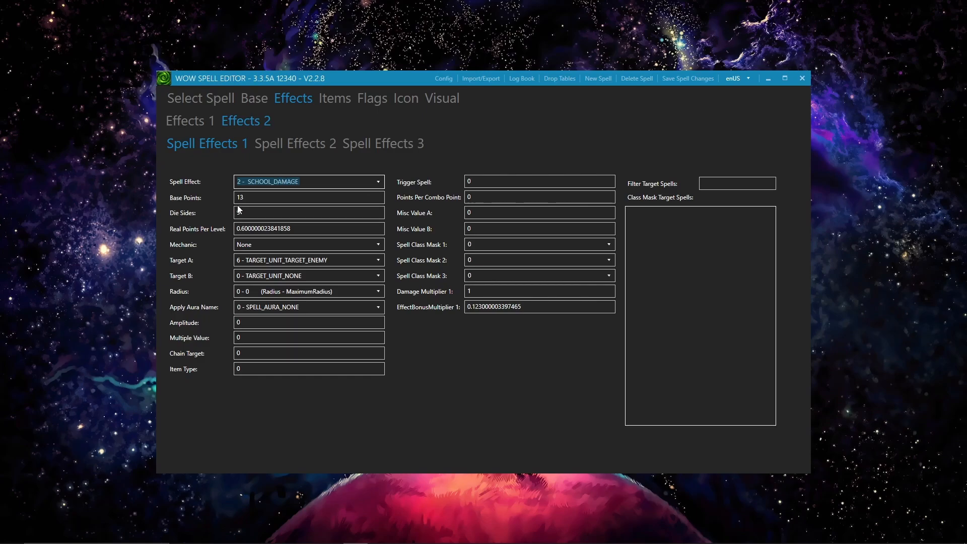
click(297, 146)
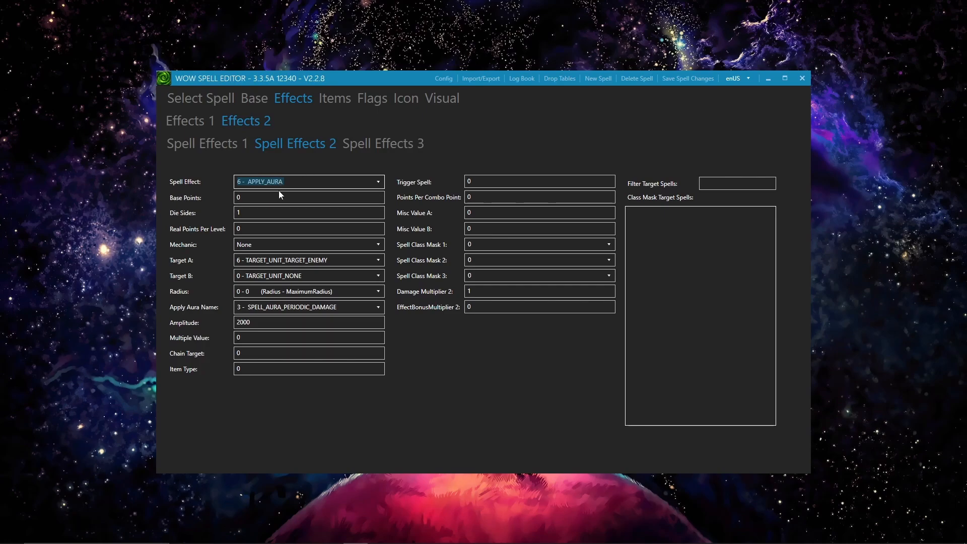
click(252, 198)
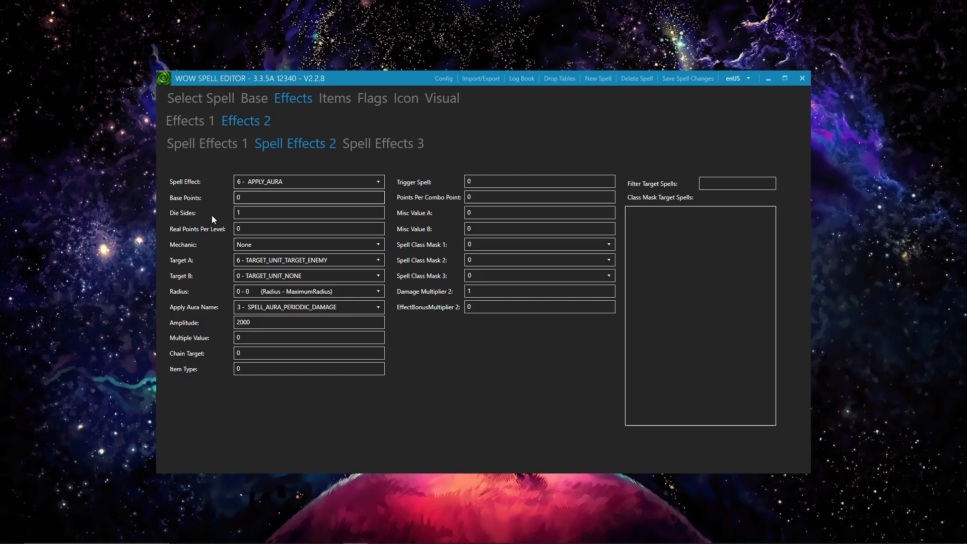
click(241, 214)
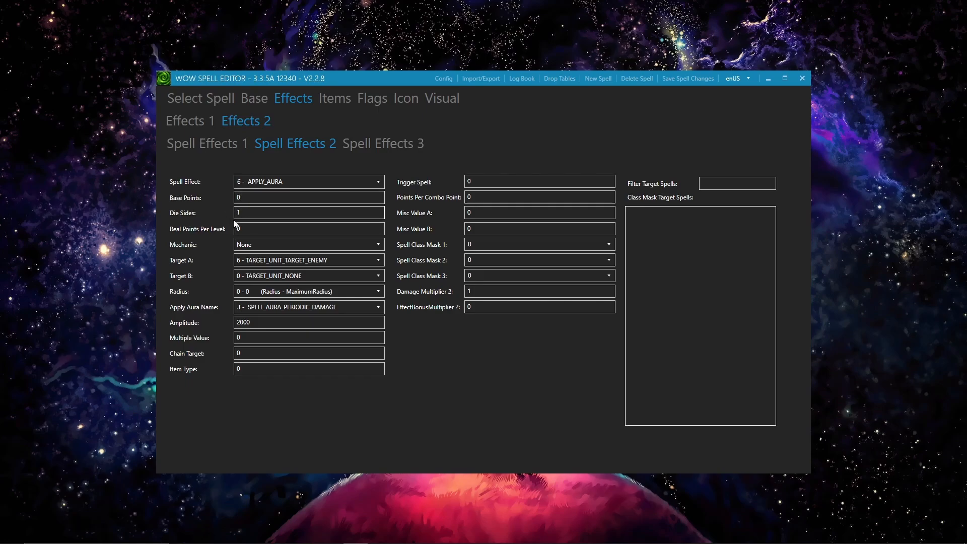
click(217, 101)
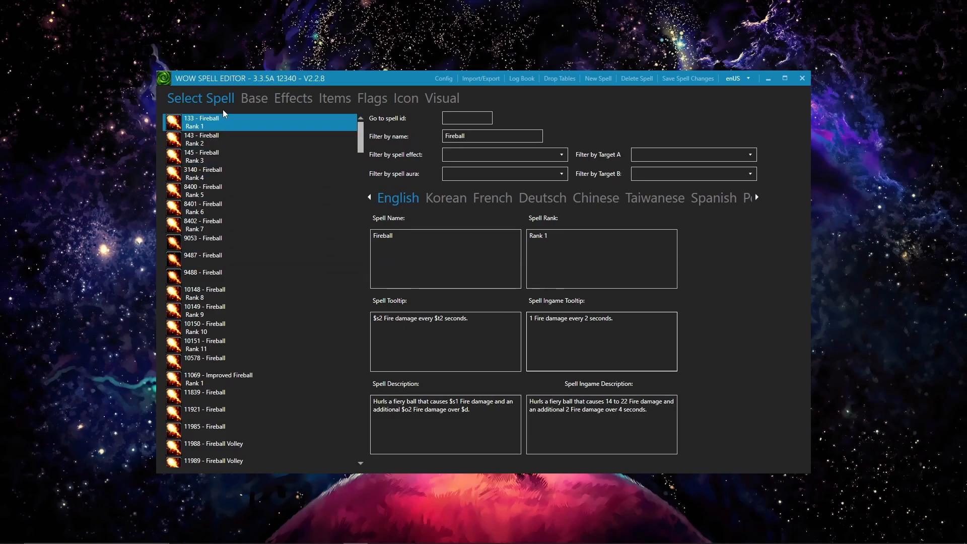
Step: Set the second spell effect's Base Points to 80 and Die Sides to 0, and save the spell
click(258, 99)
click(278, 99)
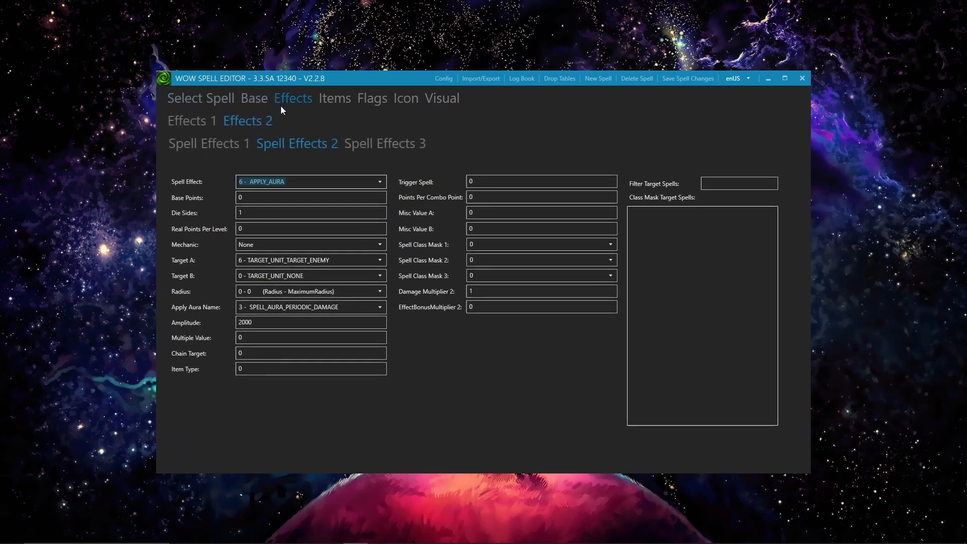
click(275, 200)
drag(275, 200, 230, 202)
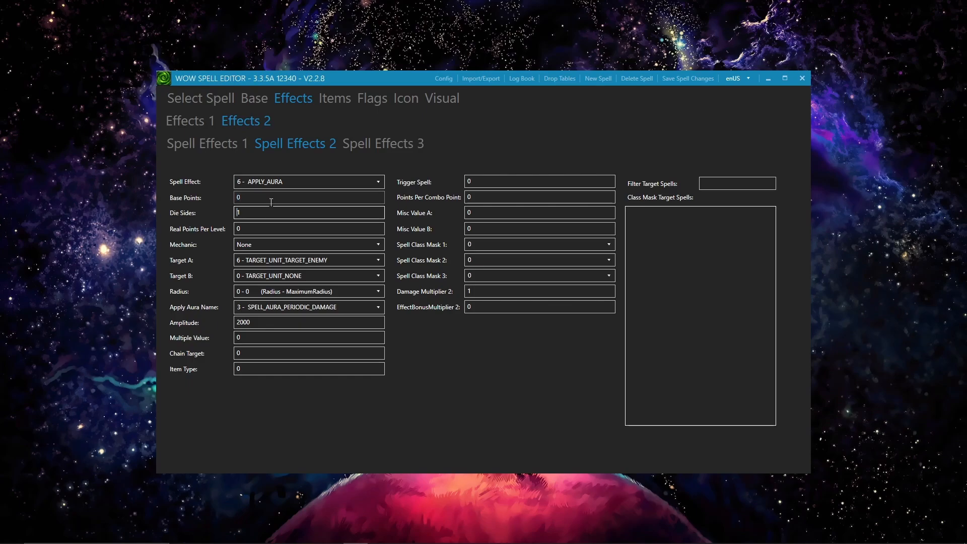
text(80)
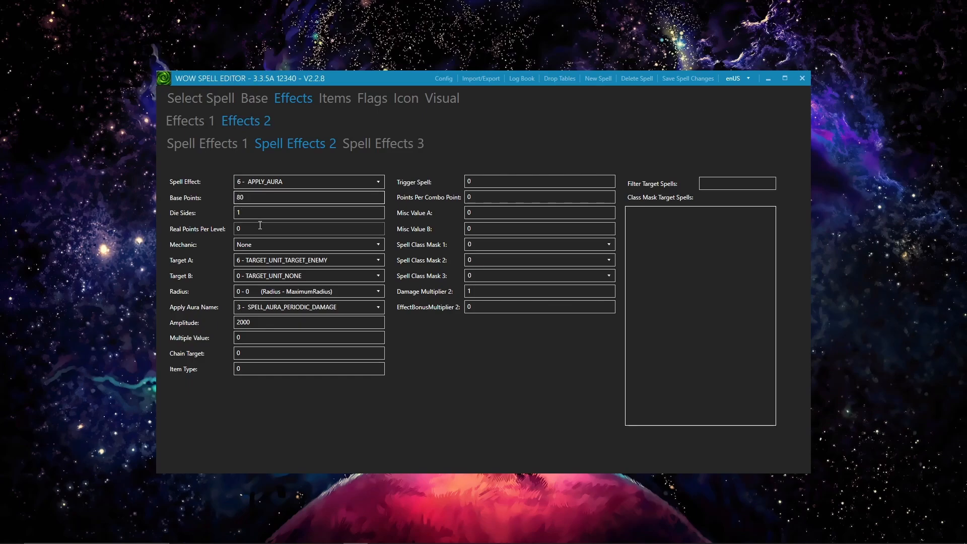
key(Tab)
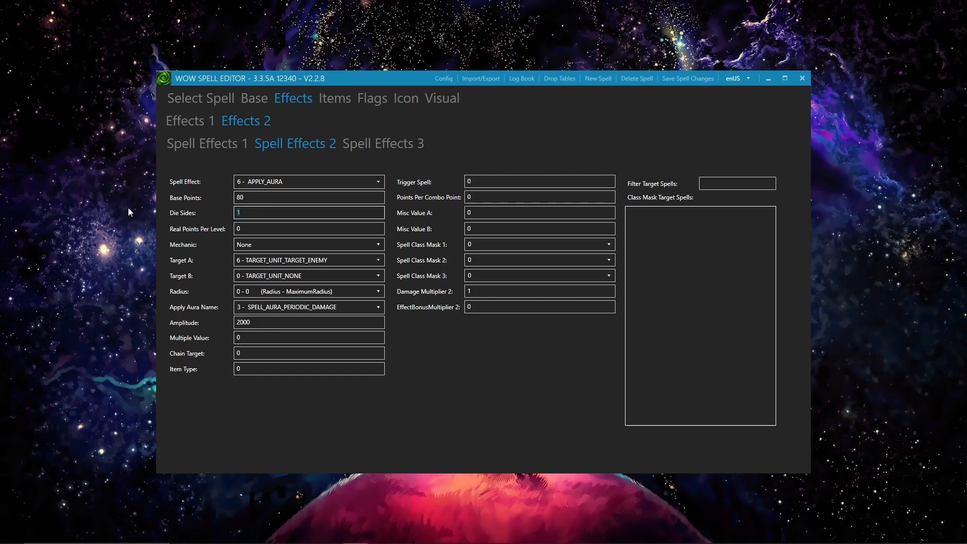
key(ctrl+s)
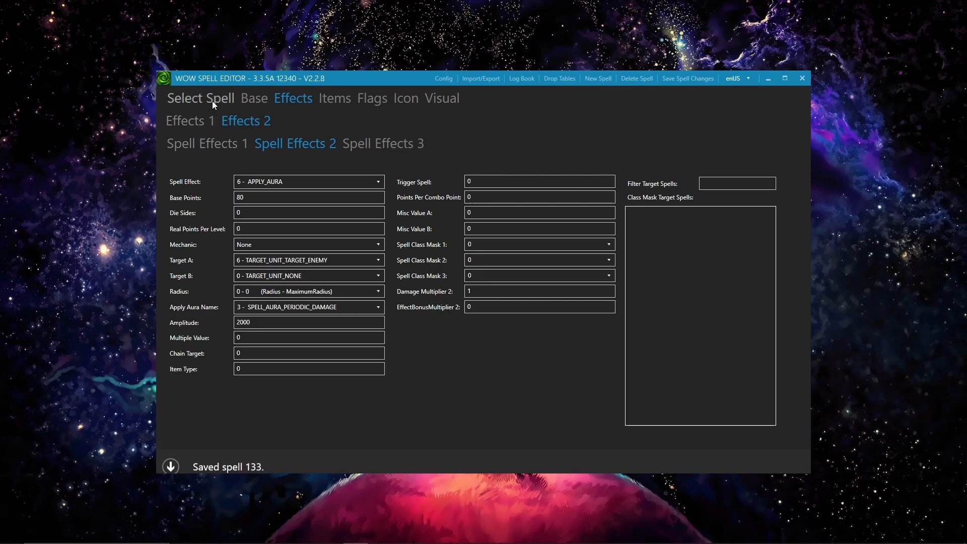
Step: Reload spell 133 and check the periodic damage in its in-game tooltip and description
click(206, 100)
click(217, 123)
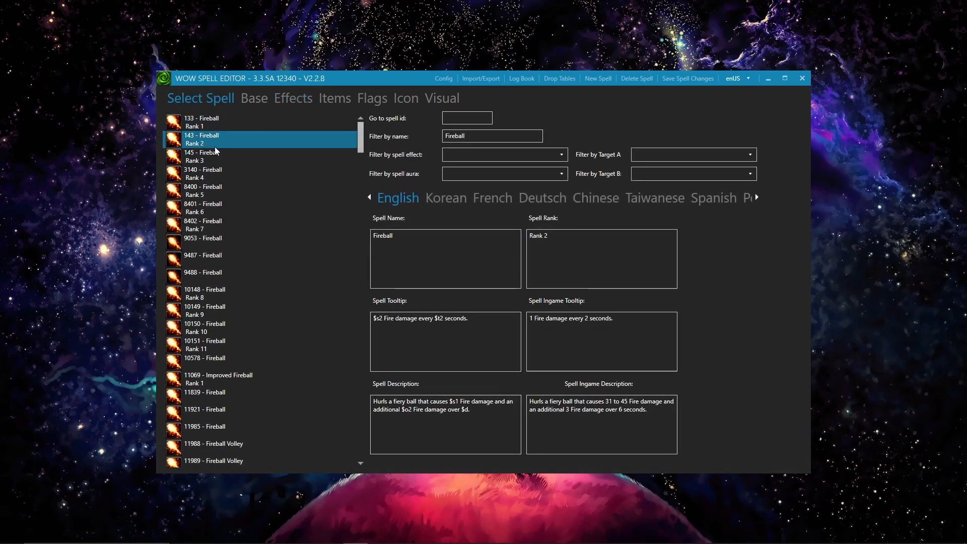
click(536, 321)
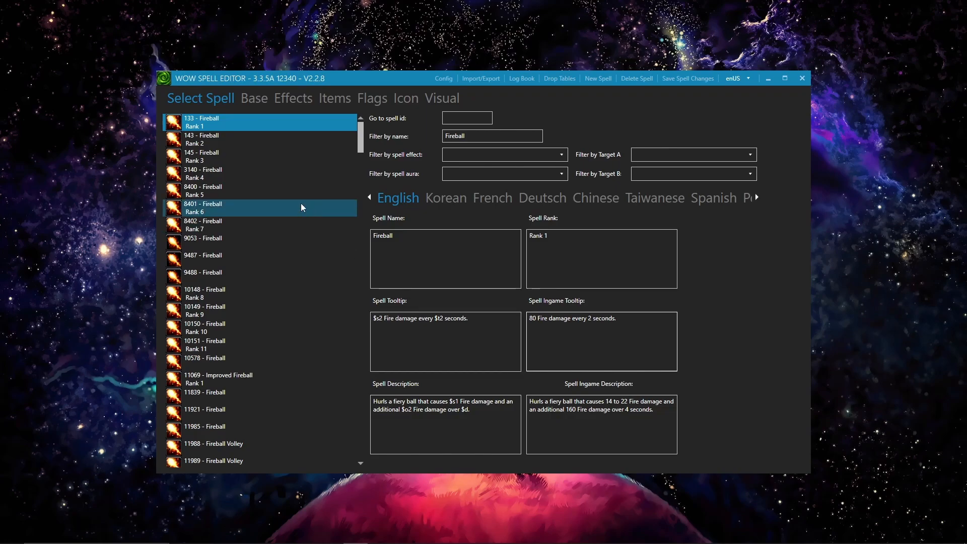
Step: Set the Amplitude of Fireball Rank 1's second spell effect to 1000 and save the spell
click(256, 100)
click(295, 98)
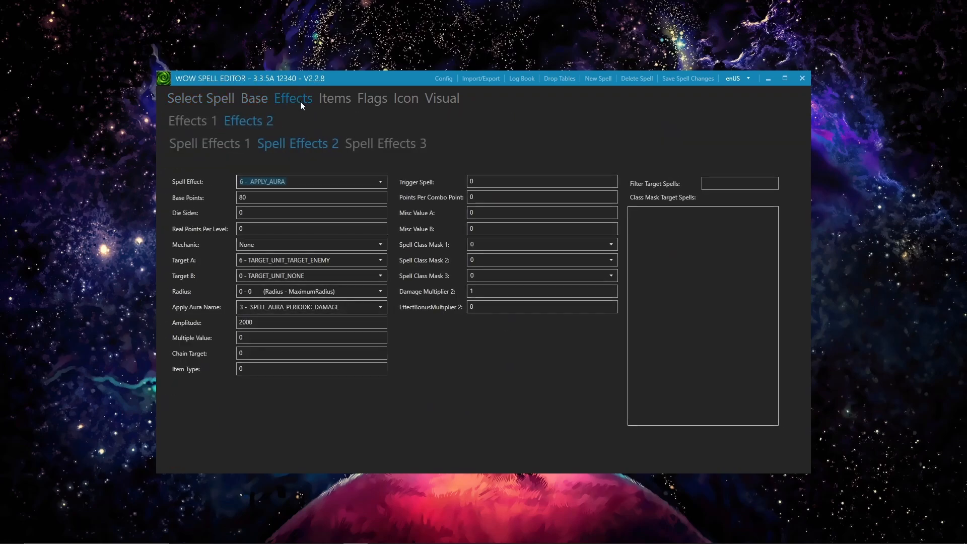
click(307, 198)
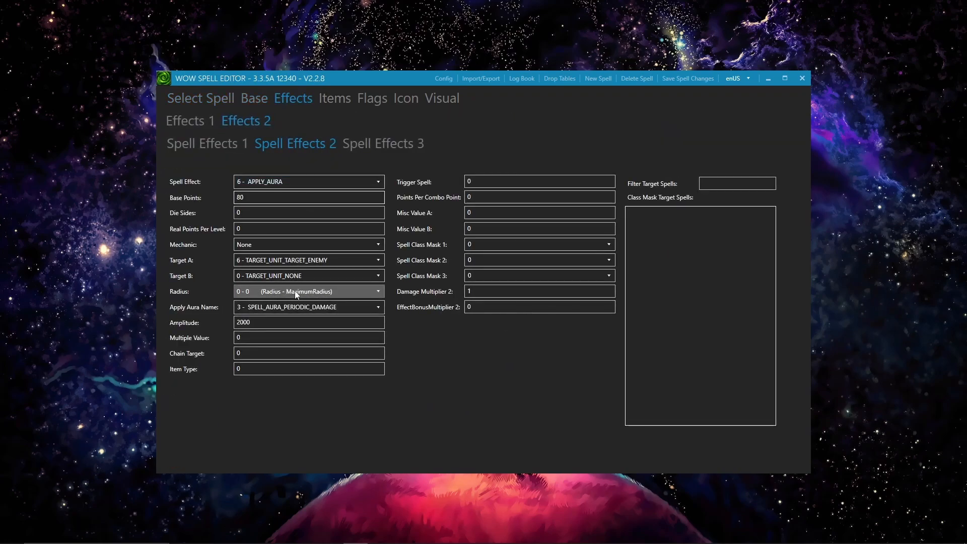
click(291, 322)
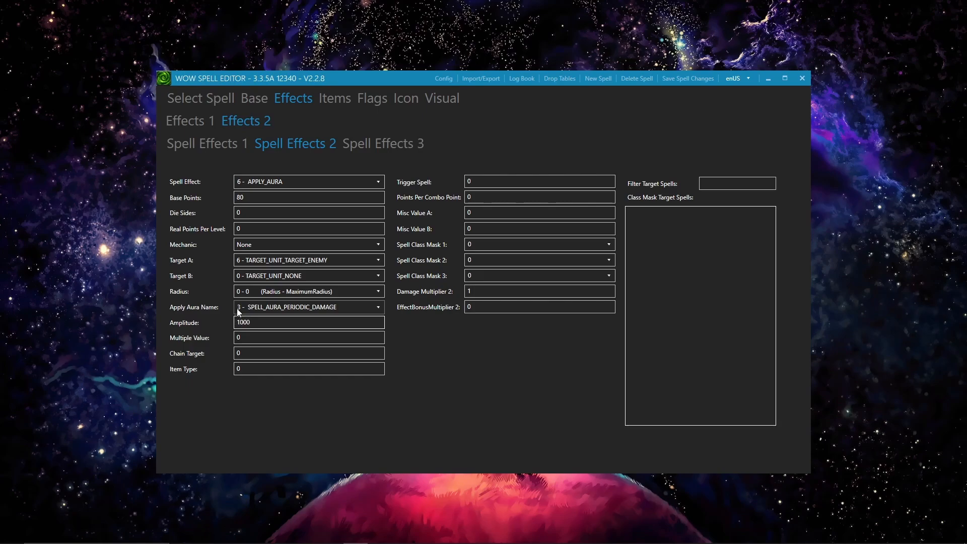
key(ctrl+s)
drag(251, 324, 219, 328)
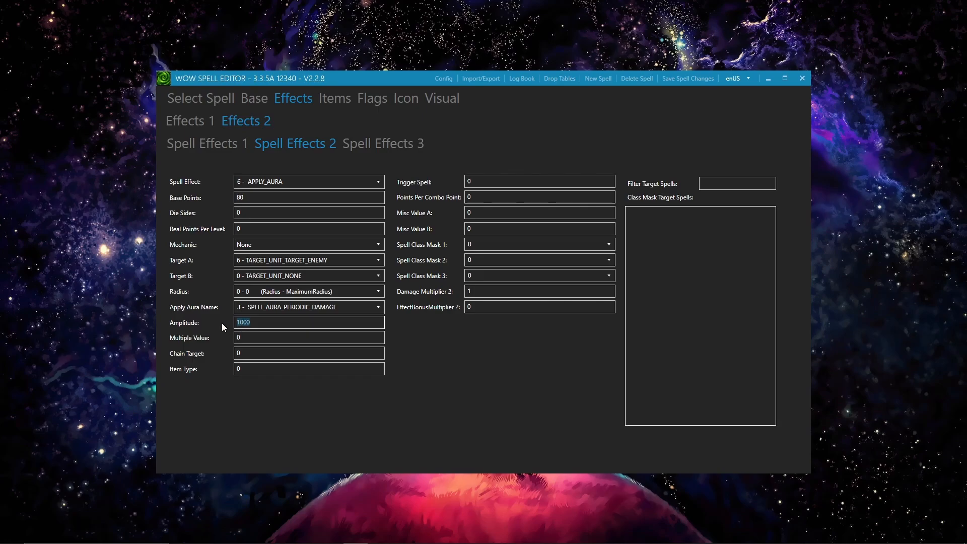
Step: Reselect Fireball Rank 1 to check the damage interval in its in-game tooltip
click(220, 99)
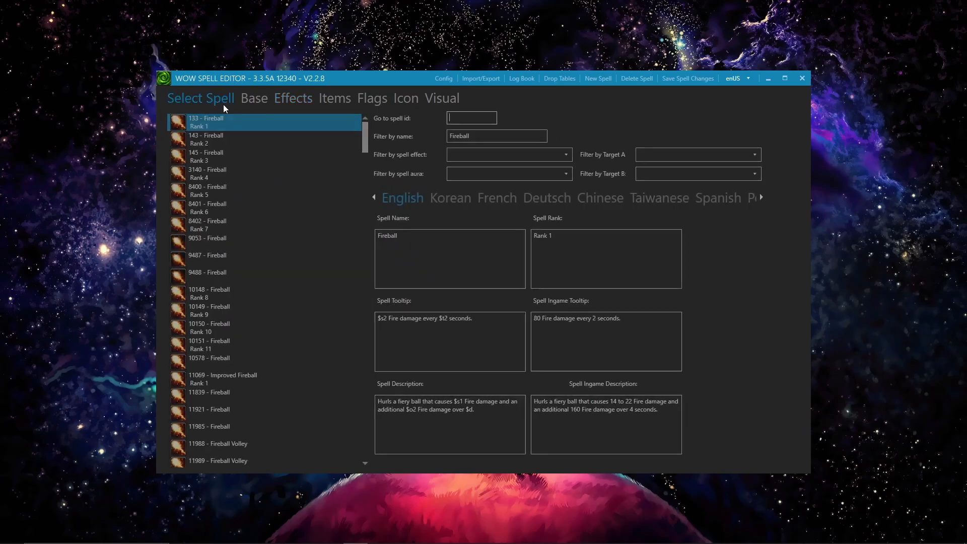
click(225, 133)
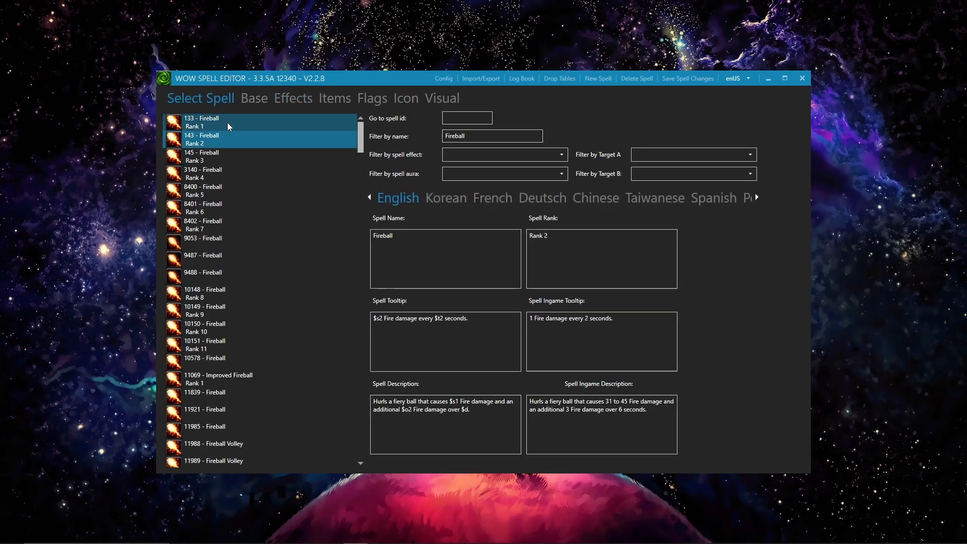
click(227, 123)
click(586, 319)
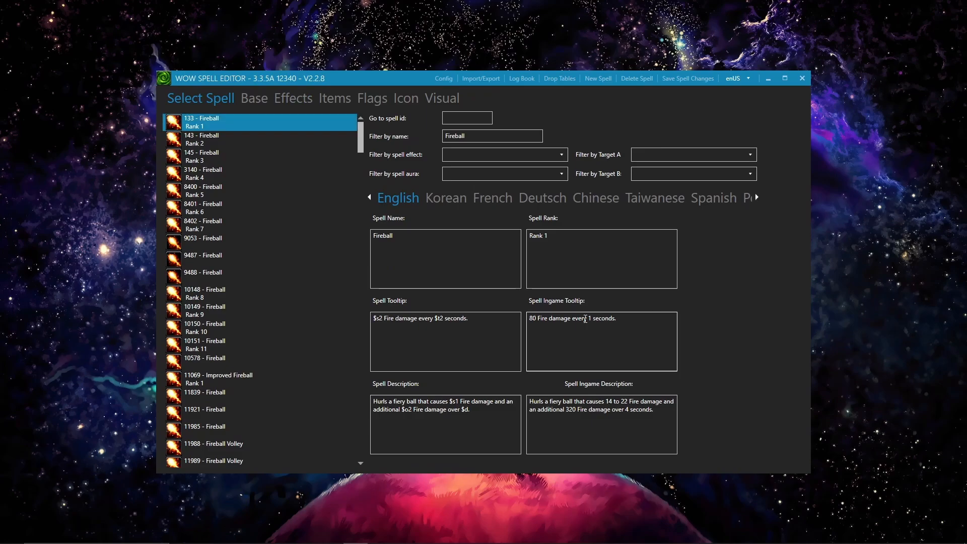
Step: Browse the available Target A options for Fireball's second spell effect without changing the selection
click(283, 96)
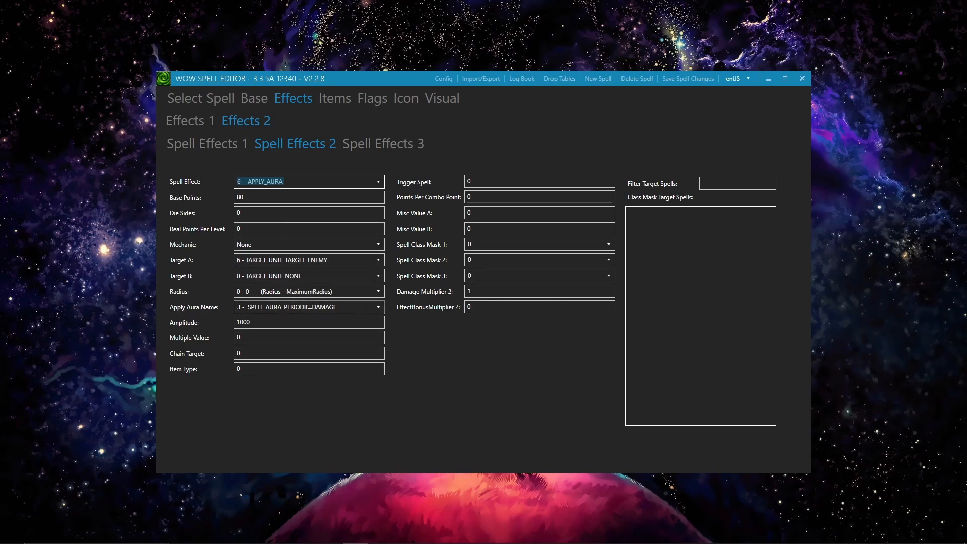
click(286, 260)
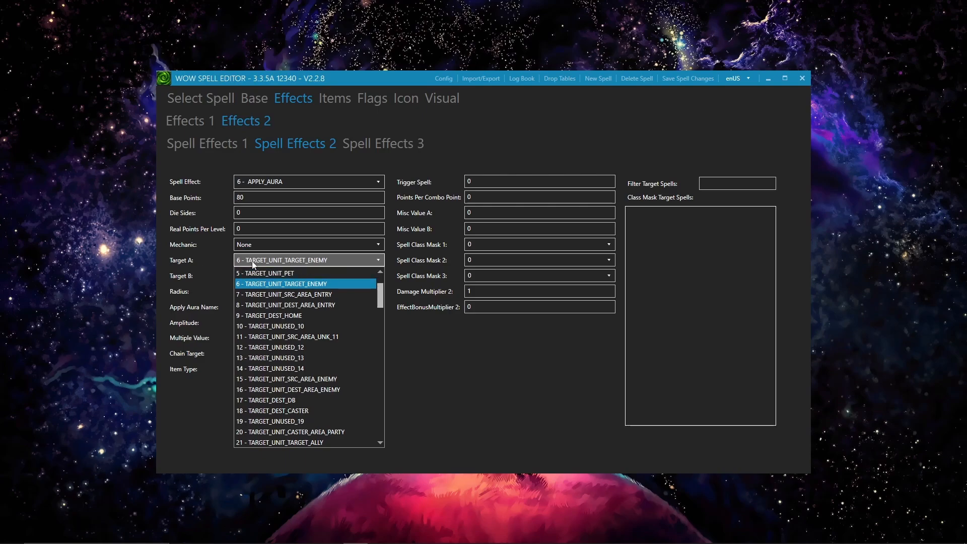
click(253, 261)
click(252, 262)
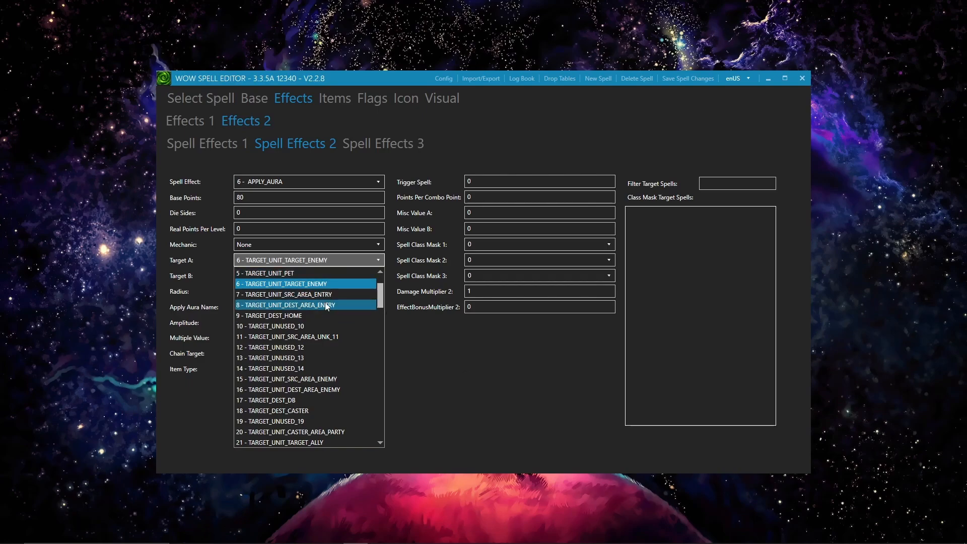
scroll(307, 432, up, 2)
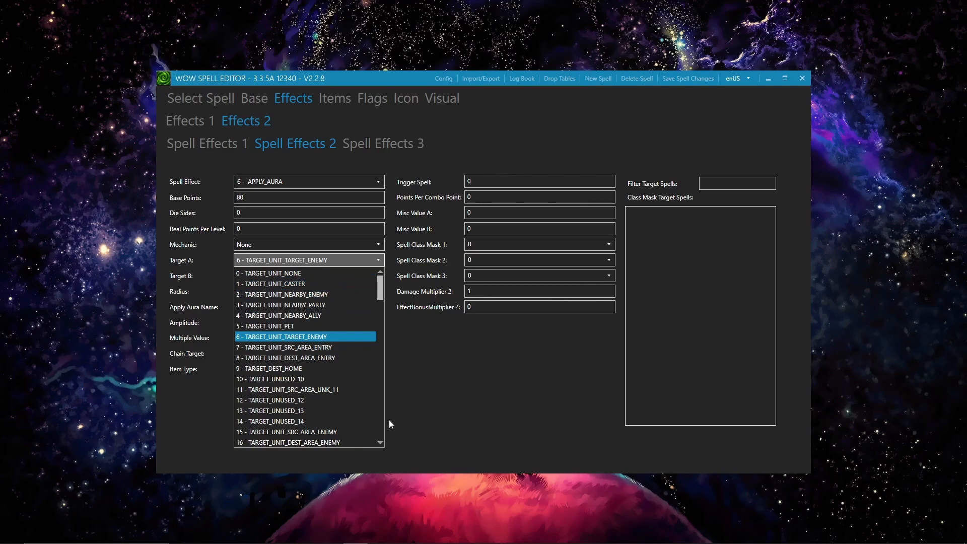
scroll(346, 397, down, 5)
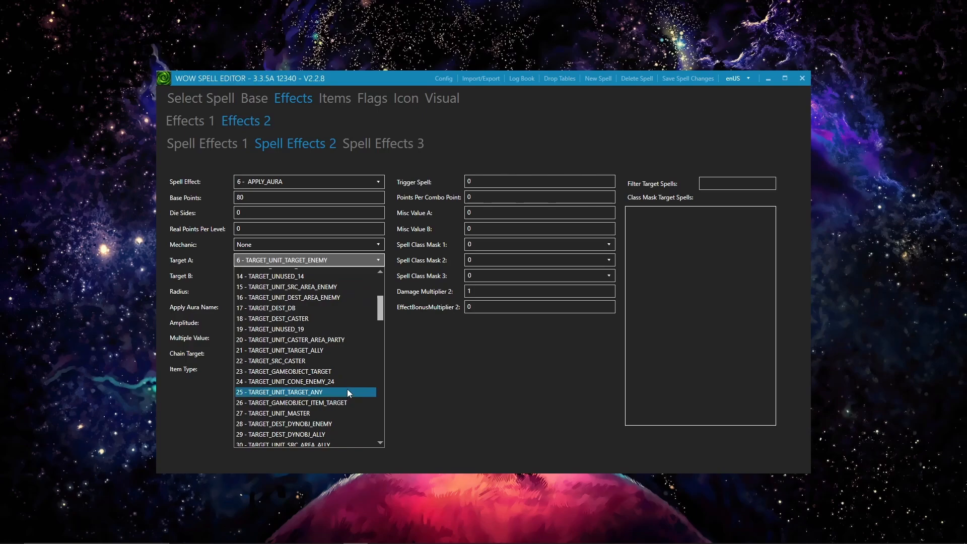
scroll(347, 389, down, 1)
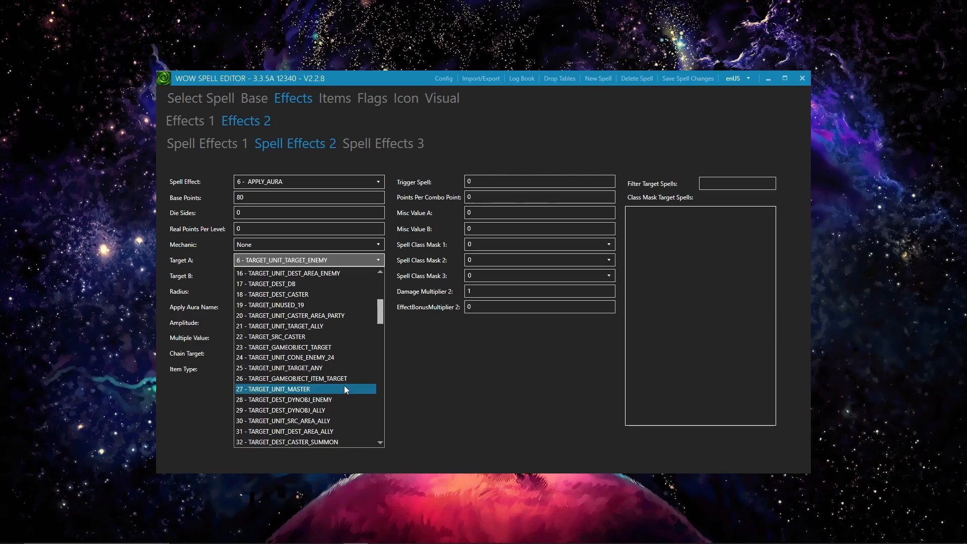
scroll(345, 388, down, 5)
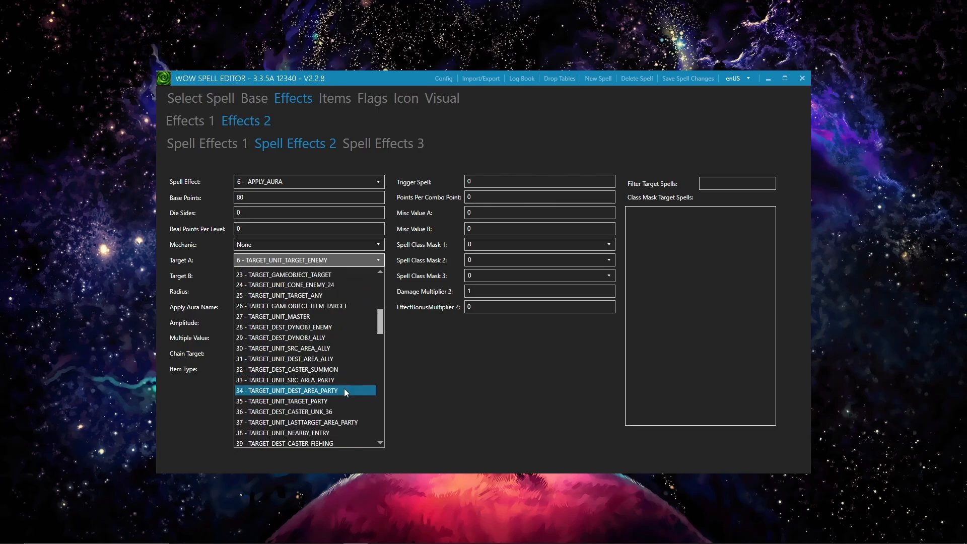
click(421, 383)
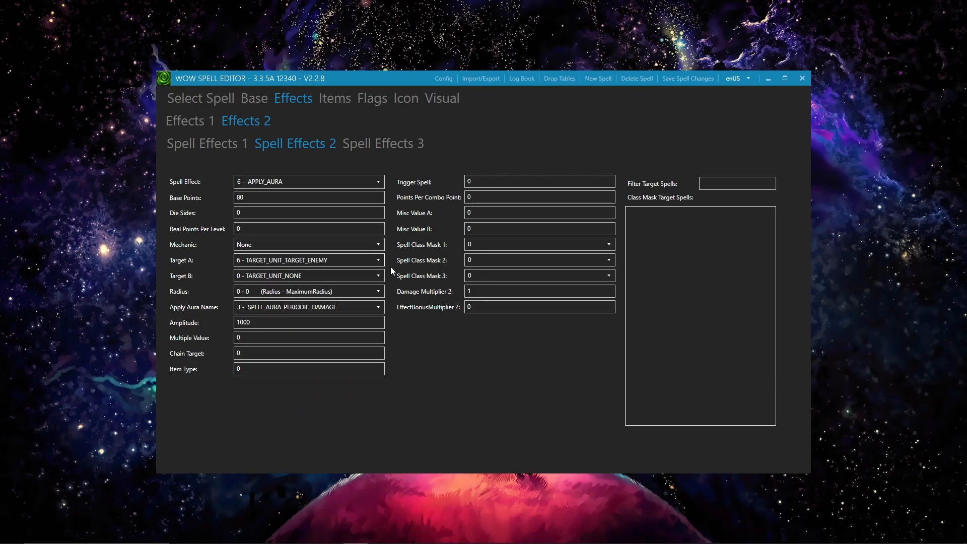
Step: Browse the available Target B and Apply Aura Name options for Fireball's second spell effect without changing either selection
click(276, 277)
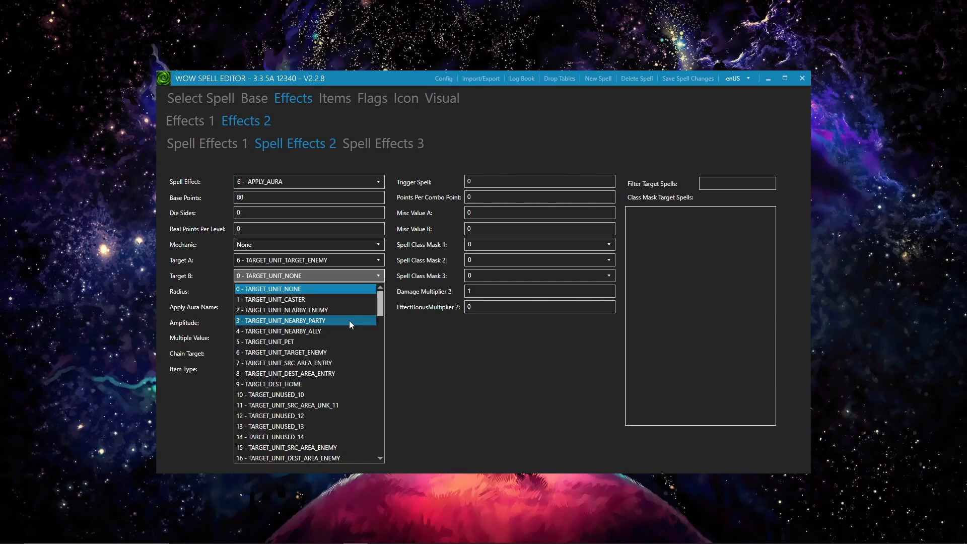
click(471, 359)
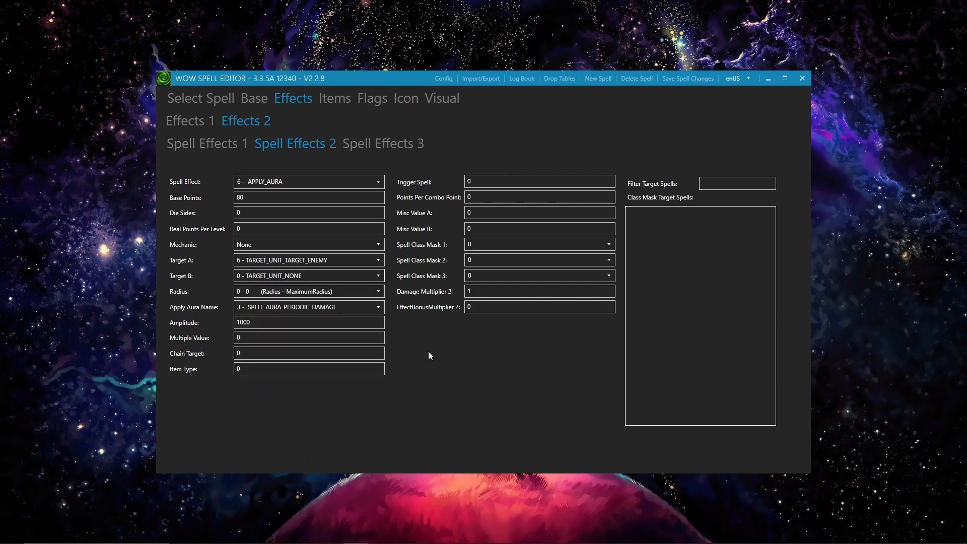
click(297, 326)
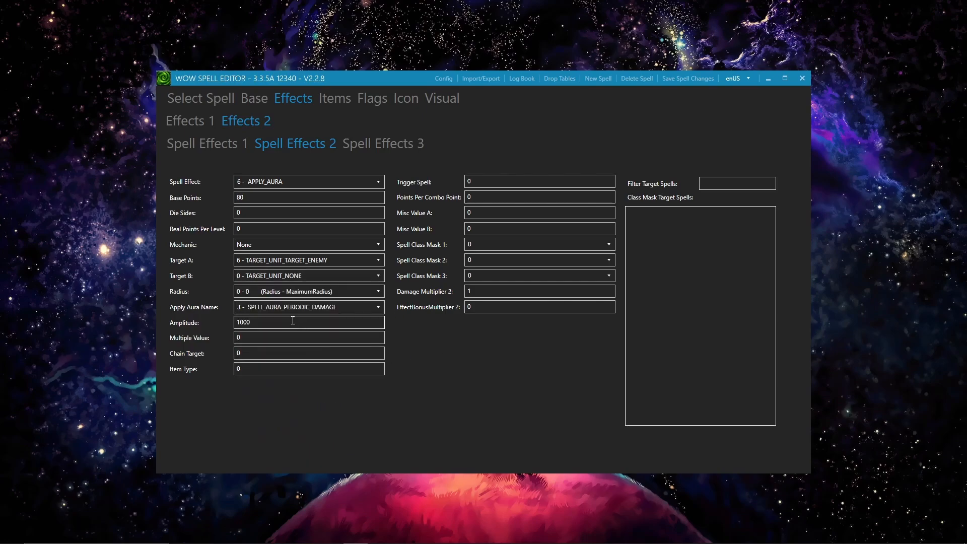
click(293, 308)
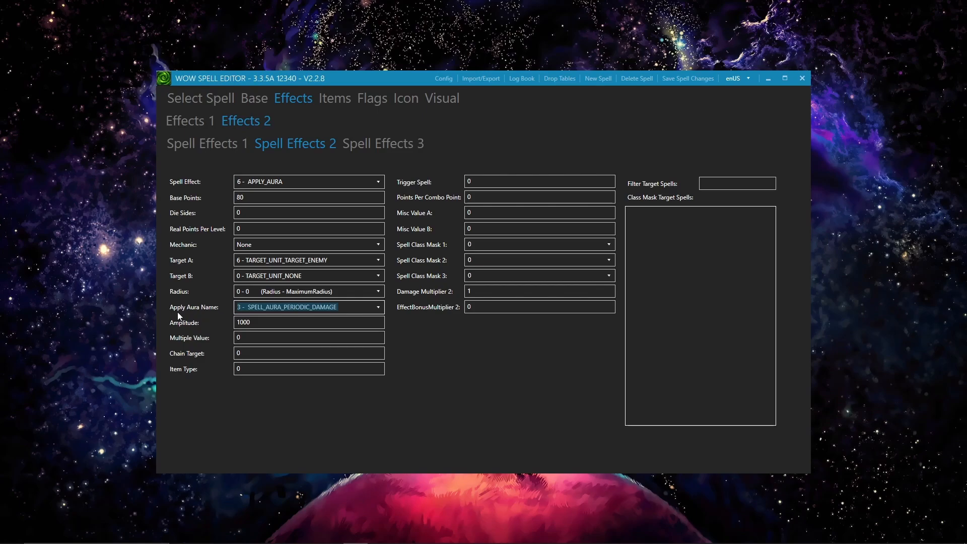
click(381, 309)
scroll(370, 362, down, 7)
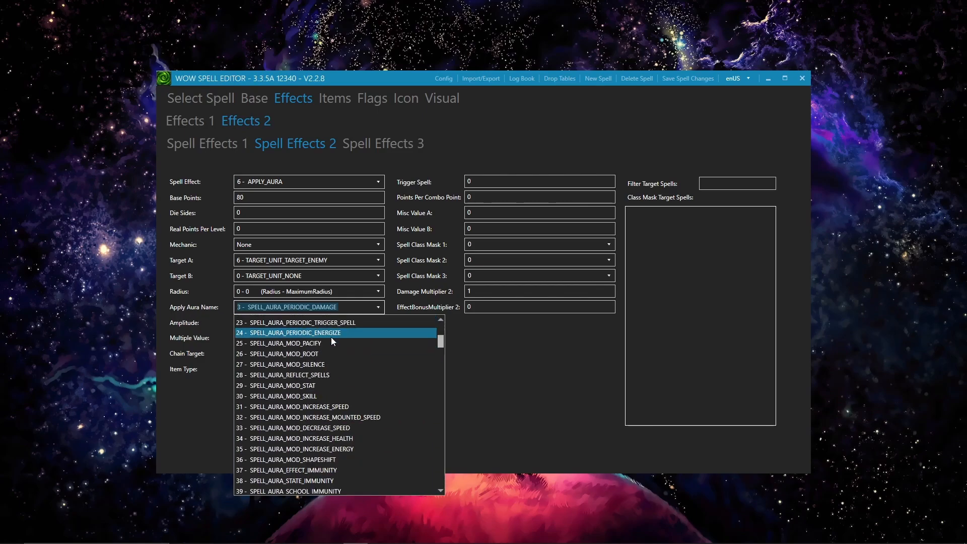
scroll(350, 348, up, 8)
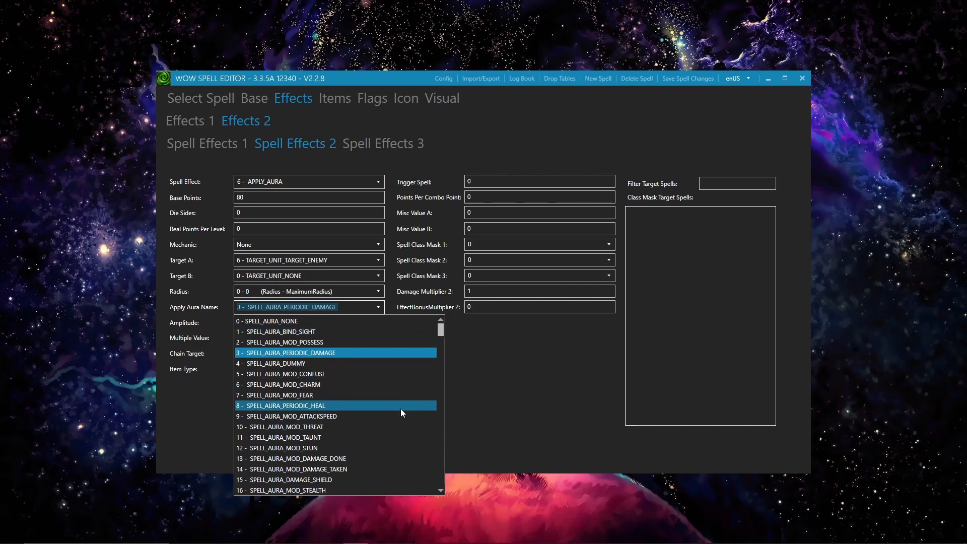
click(489, 398)
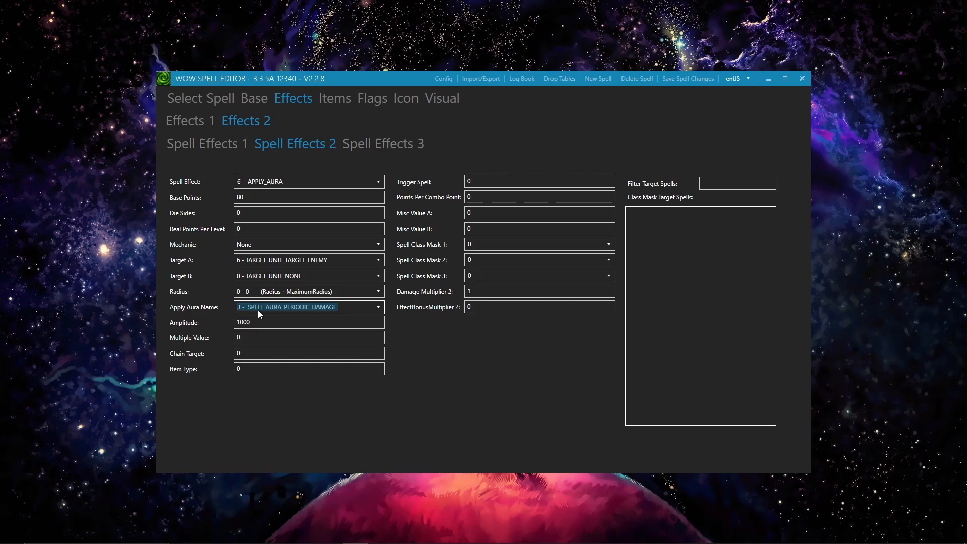
Step: Review the second effect's Amplitude and Base Points, and return to Fireball Rank 1's in-game tooltip and description
click(260, 321)
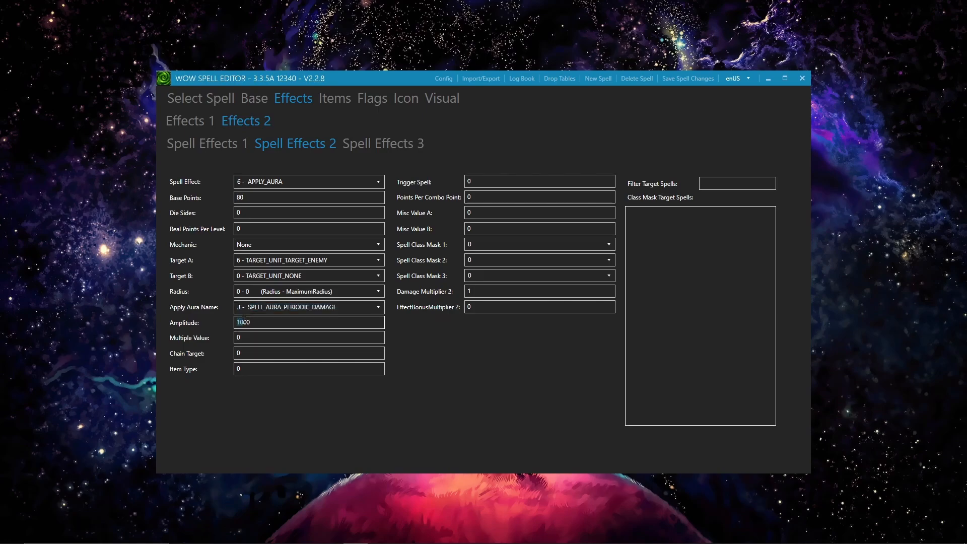
click(259, 203)
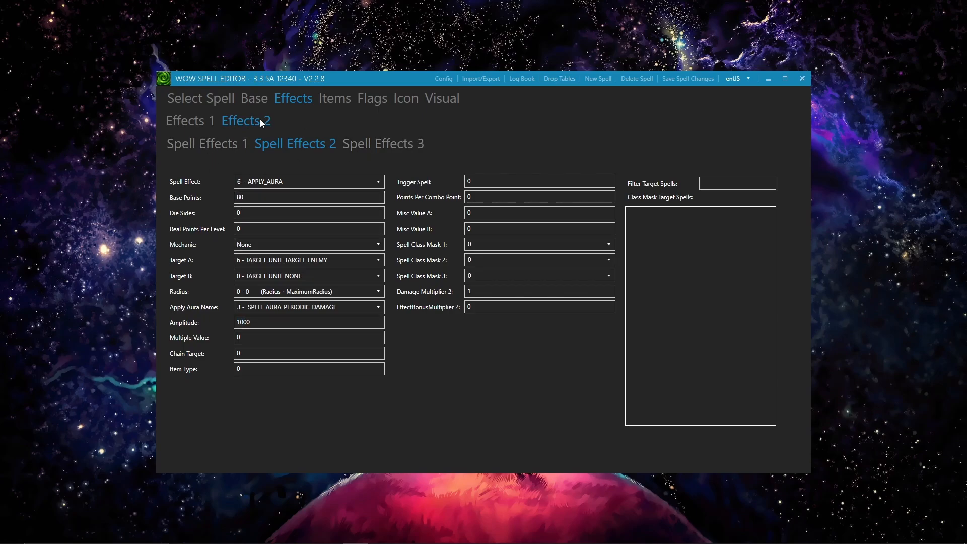
click(203, 98)
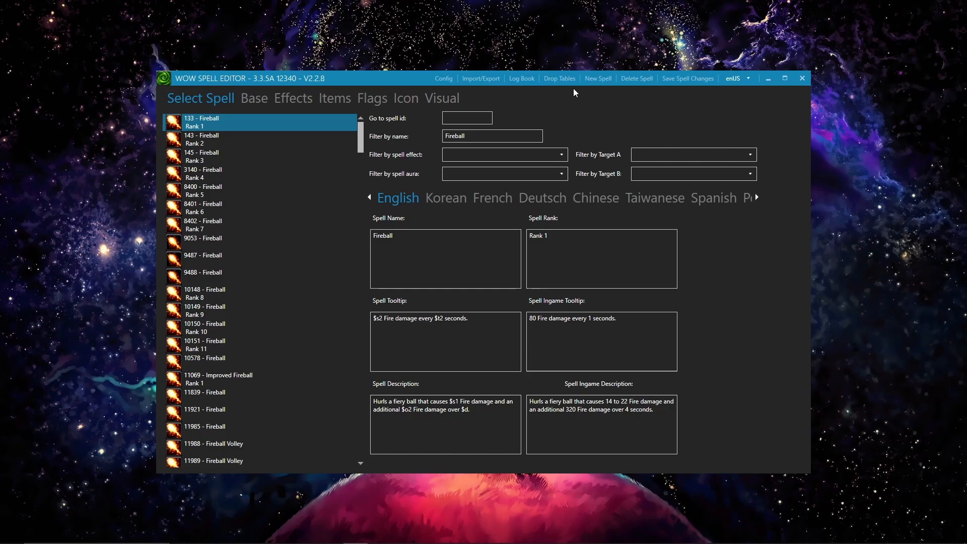
Step: Export the checked tables to DBC files, look over the MPQ name, and close the export window
click(479, 78)
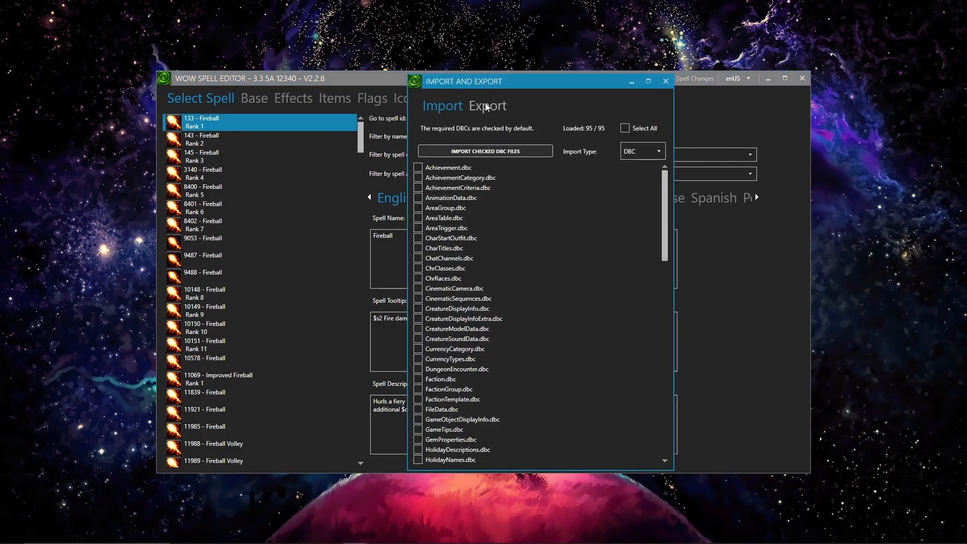
click(485, 103)
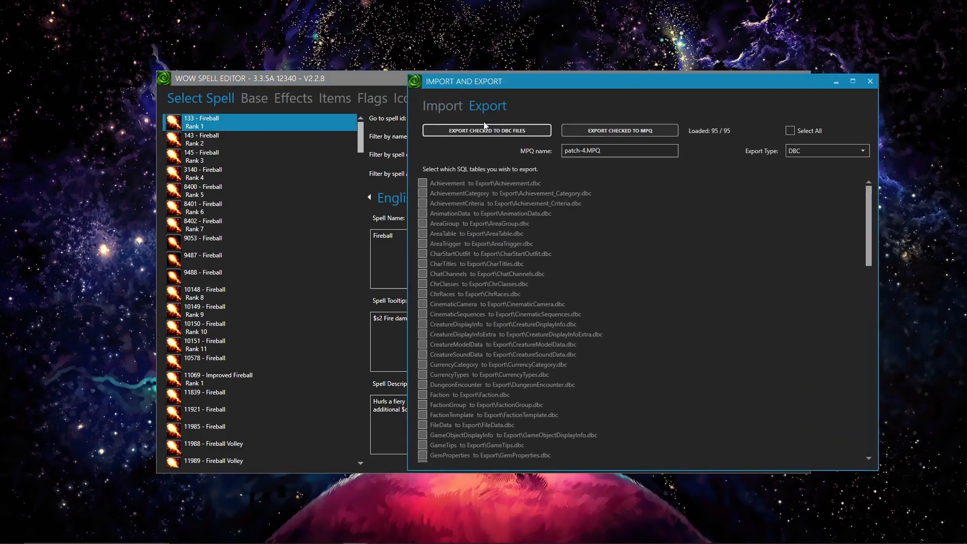
click(519, 133)
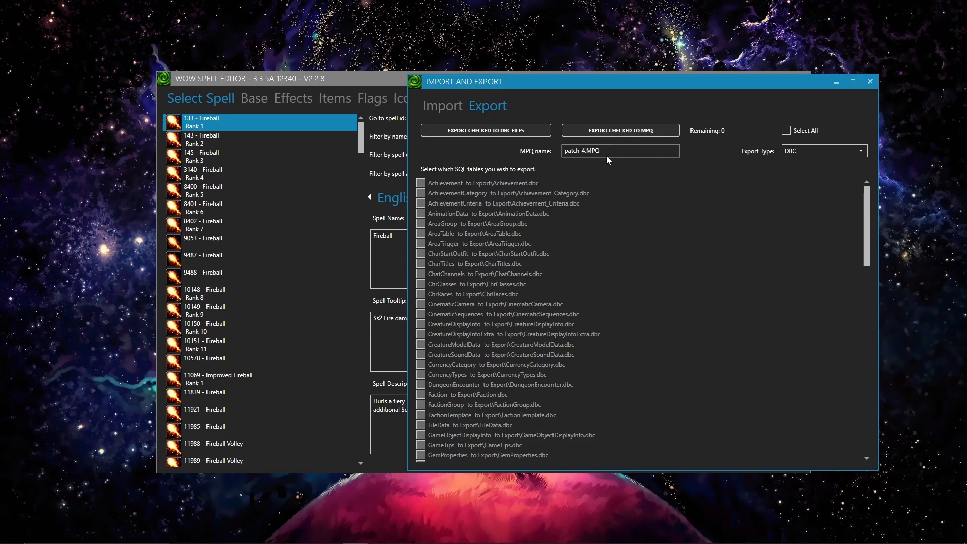
drag(608, 152, 567, 151)
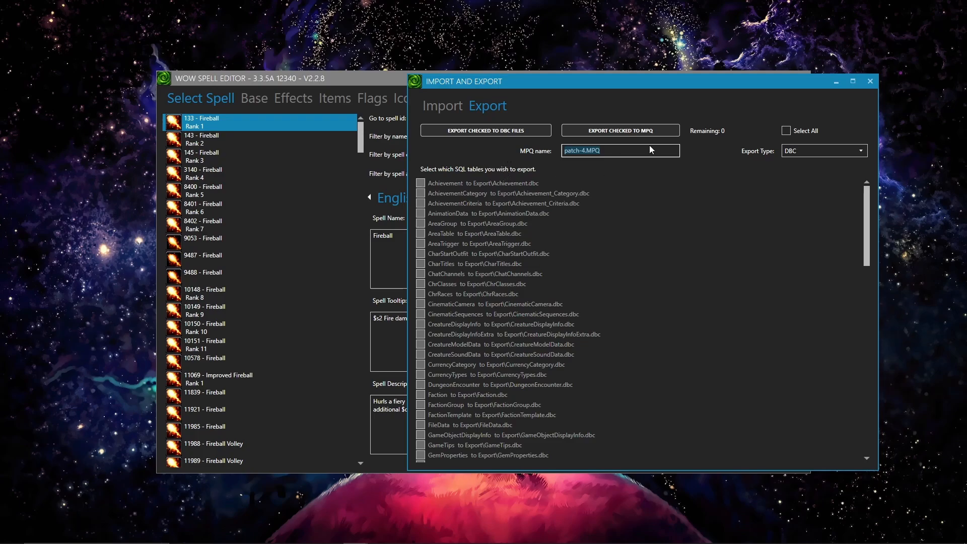
click(870, 81)
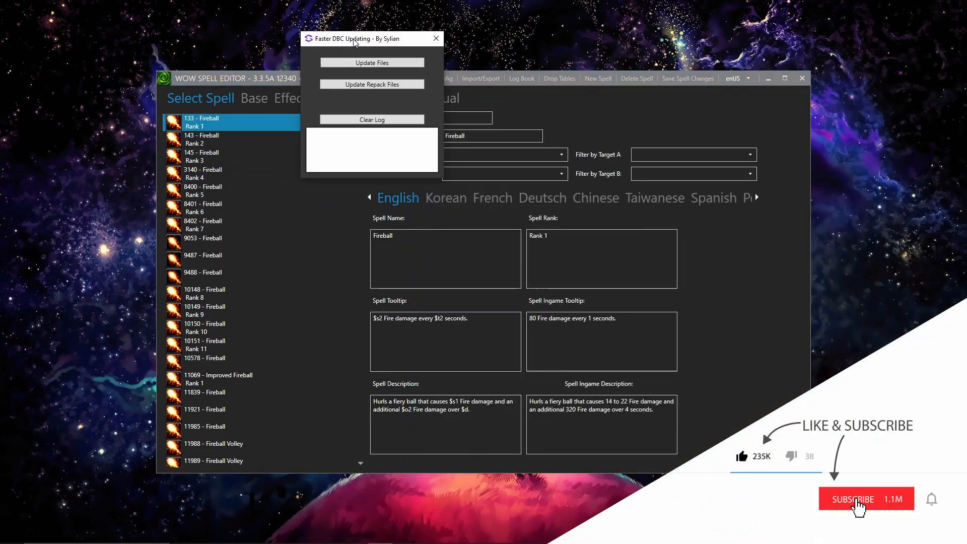
Step: Switch to Faster DBC Updating and arrange its window beside the spell editor so both are visible
drag(354, 40, 74, 43)
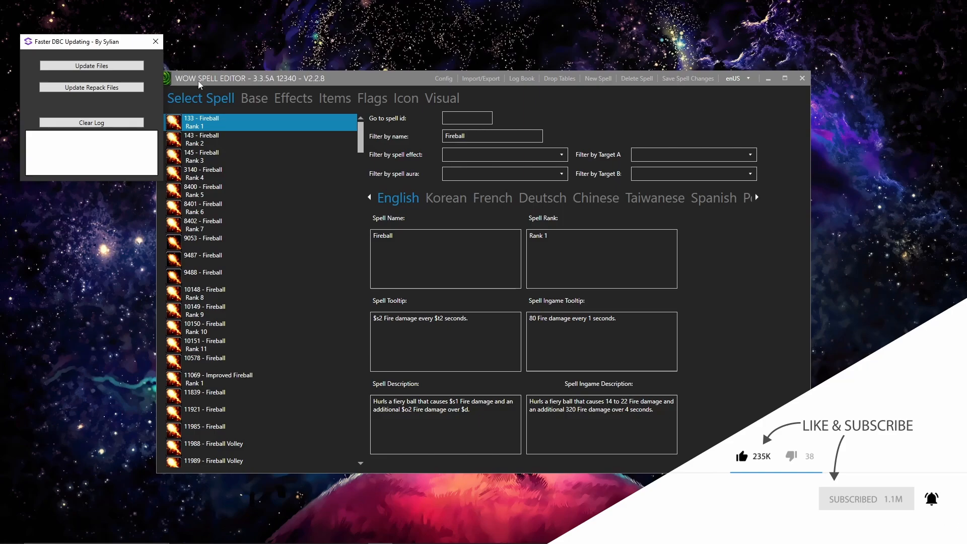
drag(198, 78, 276, 57)
drag(79, 45, 135, 69)
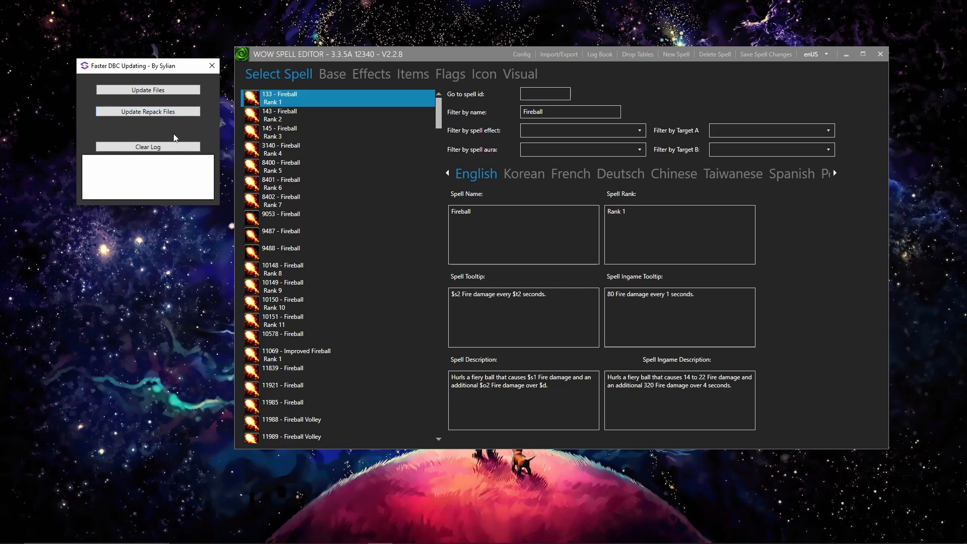
Step: Update the server and client with the exported DBC files and read through the update log
click(174, 93)
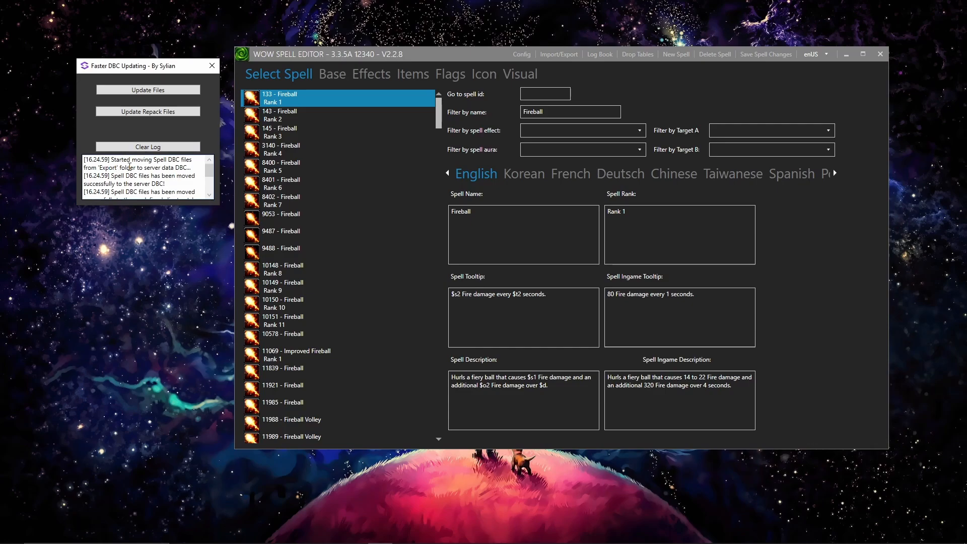
double_click(166, 170)
scroll(179, 172, down, 1)
scroll(167, 173, up, 1)
scroll(162, 179, down, 2)
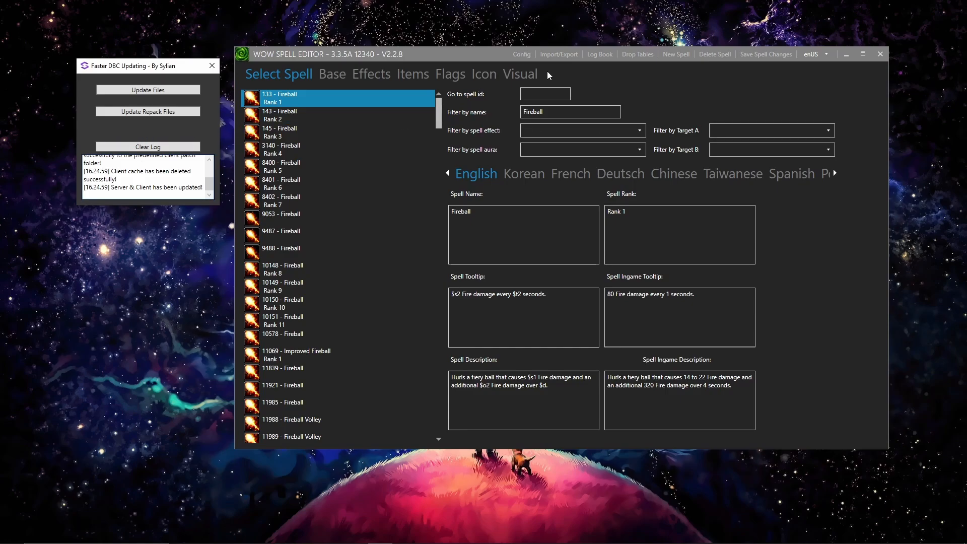
Step: Reopen the spell editor's export settings to check the MPQ name, and close them without exporting
click(559, 55)
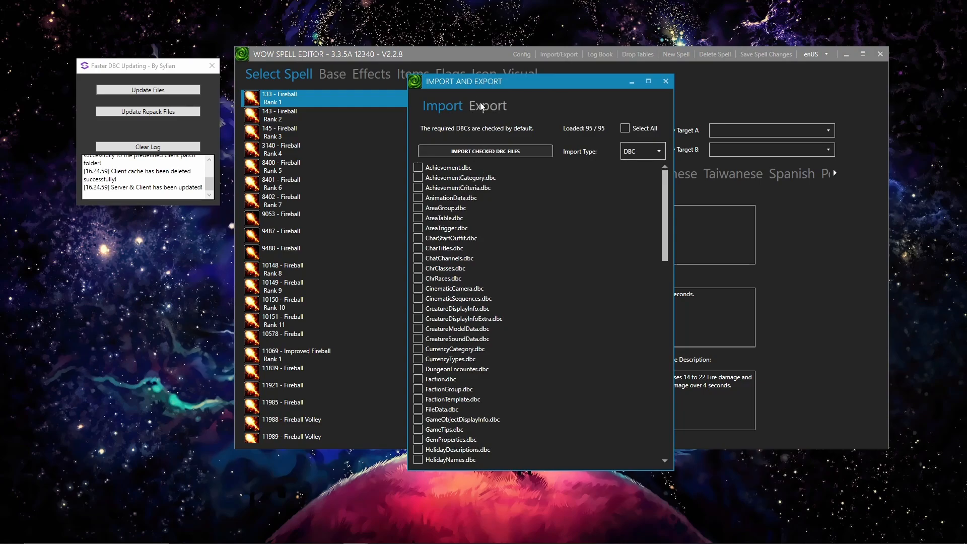
click(490, 110)
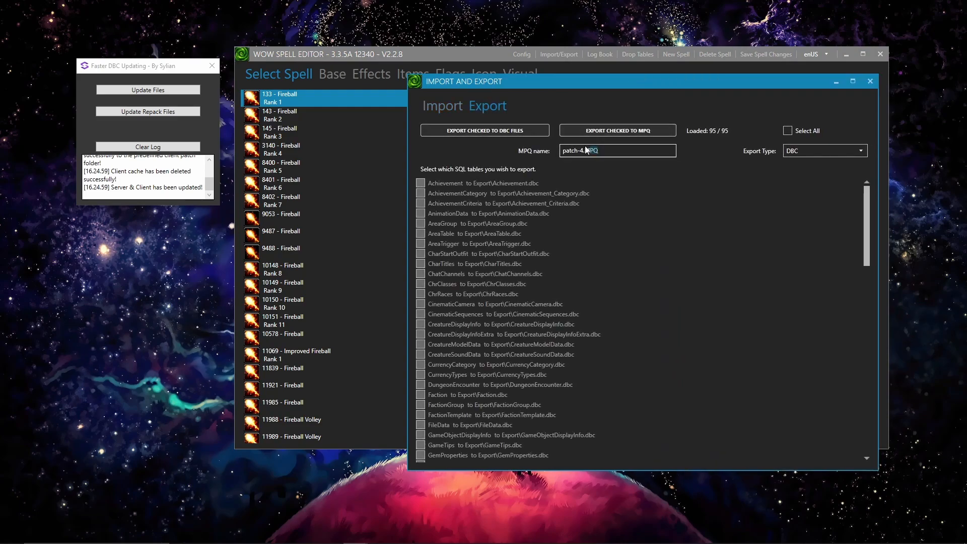
triple_click(609, 150)
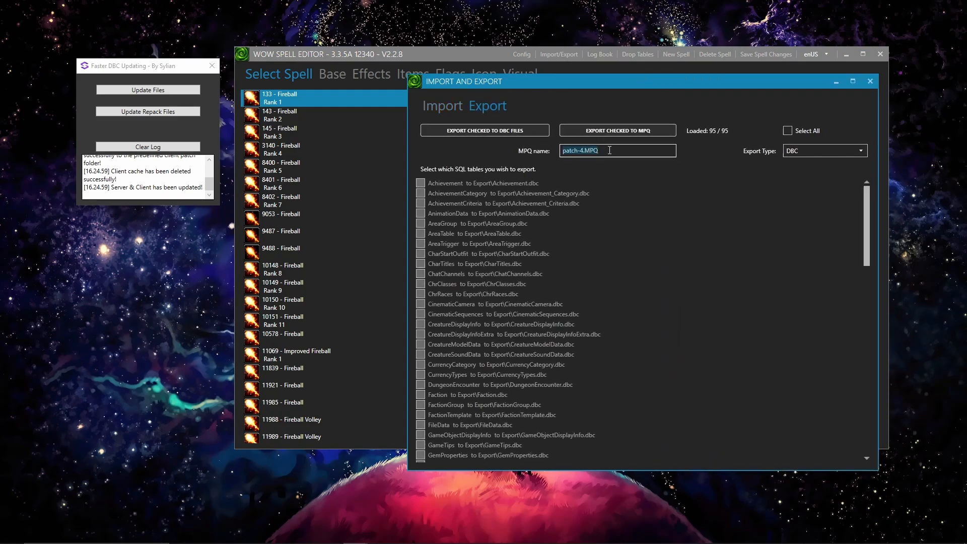
click(869, 83)
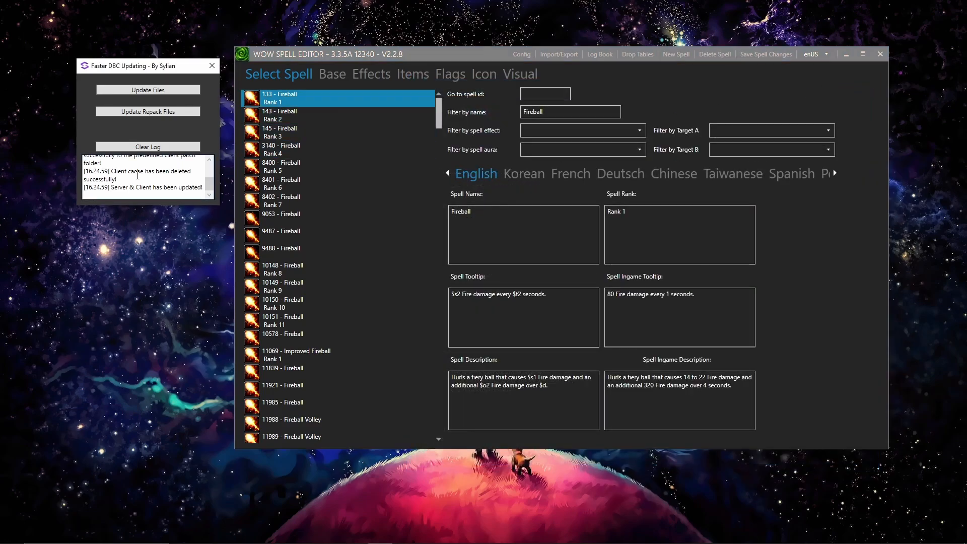
Step: Close the updater and the spell editor, and enter the World of Warcraft server with the level 1 mage
click(212, 65)
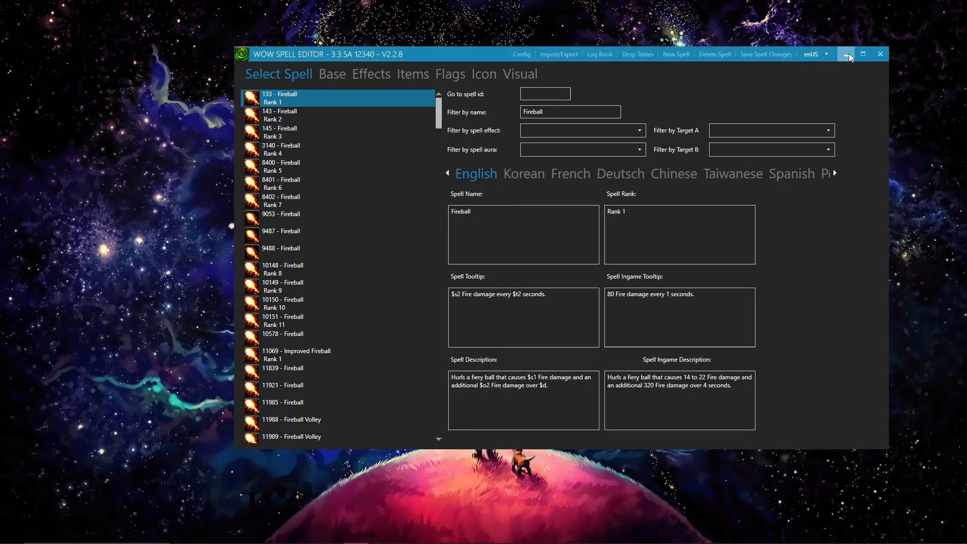
click(881, 54)
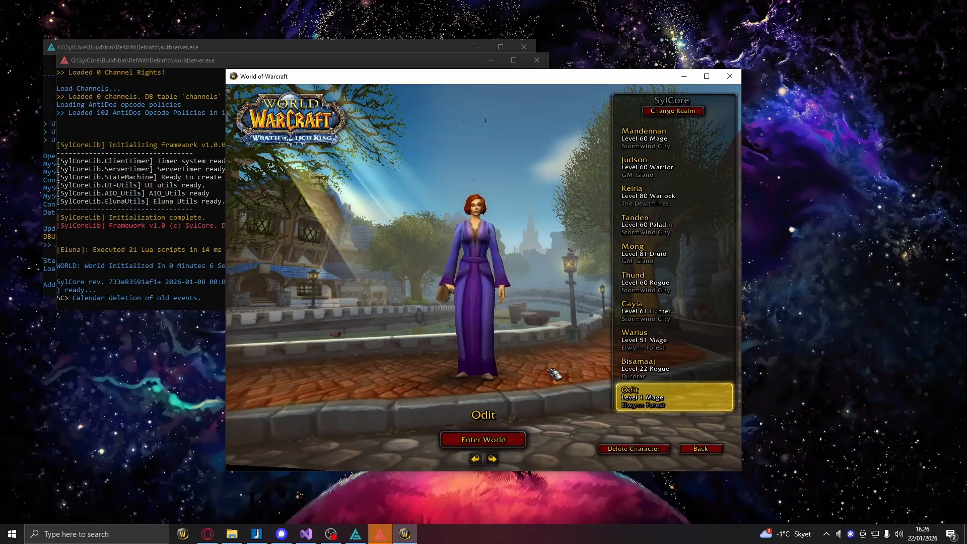
click(519, 437)
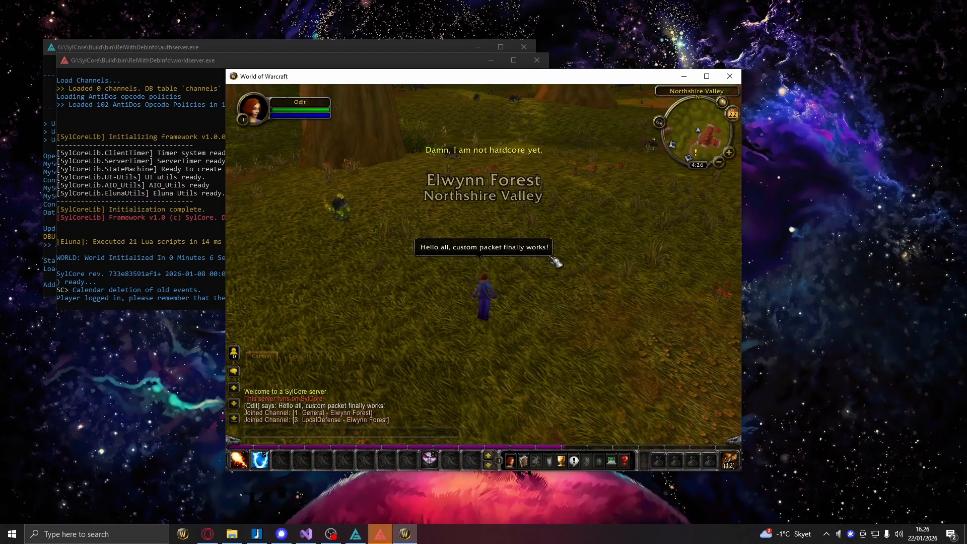
Step: Target a Diseased Young Wolf in Northshire Valley, check Fireball's action bar tooltip, and cast Fireball on the wolf
click(457, 156)
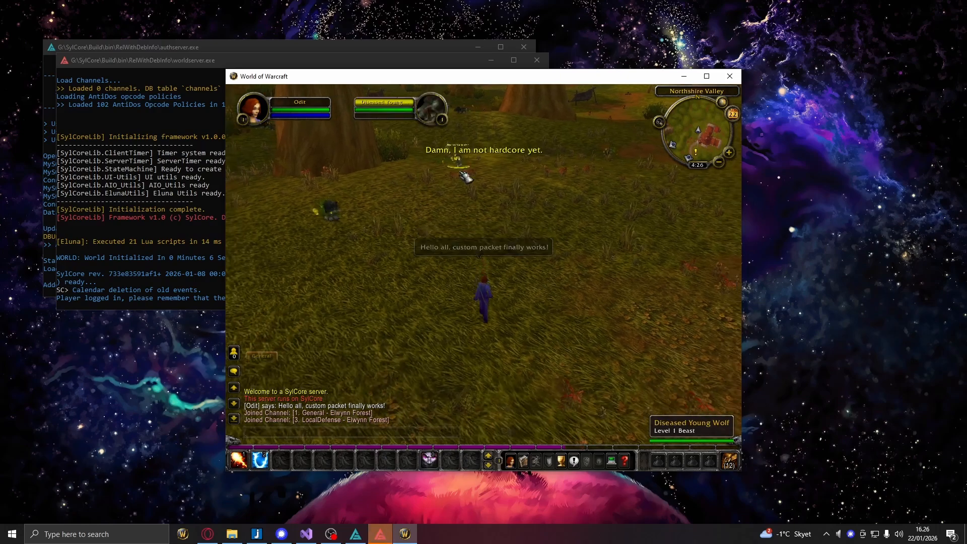
key(s)
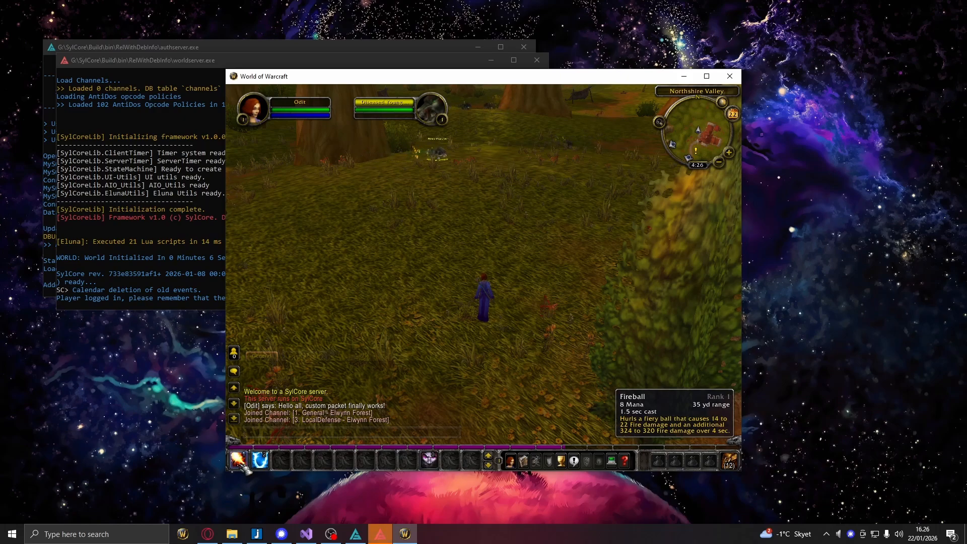
mouse_move(347, 211)
mouse_down()
mouse_move(332, 186)
mouse_move(347, 211)
mouse_up()
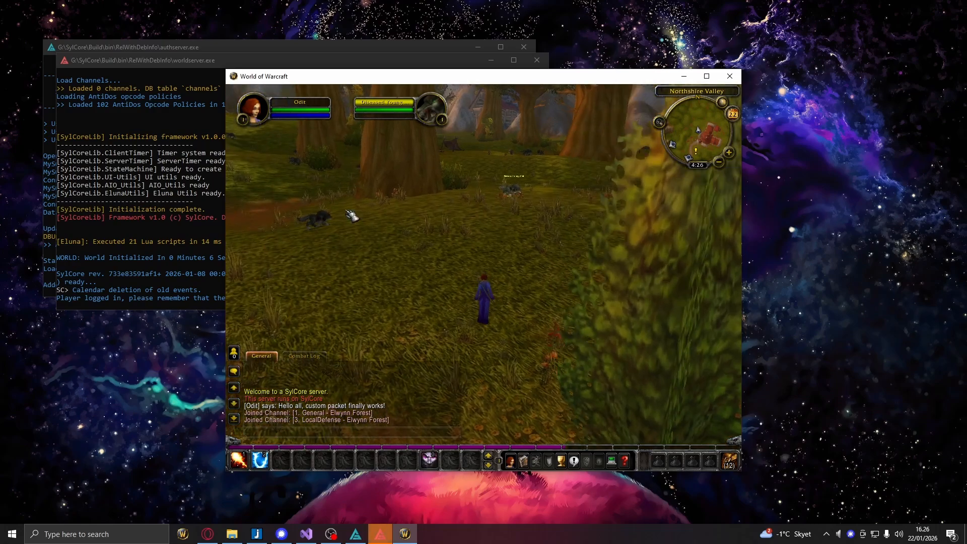
key(1)
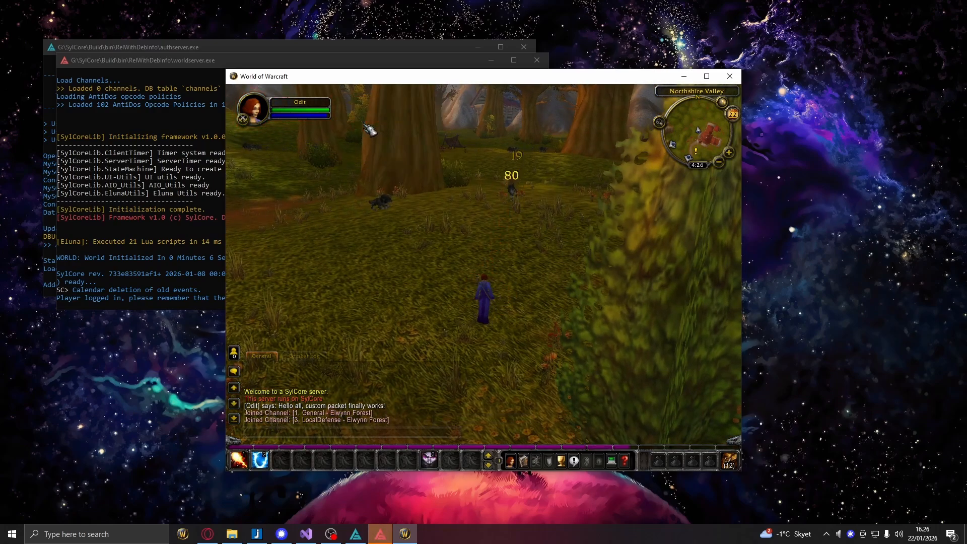
Step: Raise the character's speed with the chat command .mod speed 5 and run from Northshire Valley to Goldshire
mouse_move(567, 229)
mouse_down()
mouse_move(625, 217)
mouse_move(567, 229)
mouse_up()
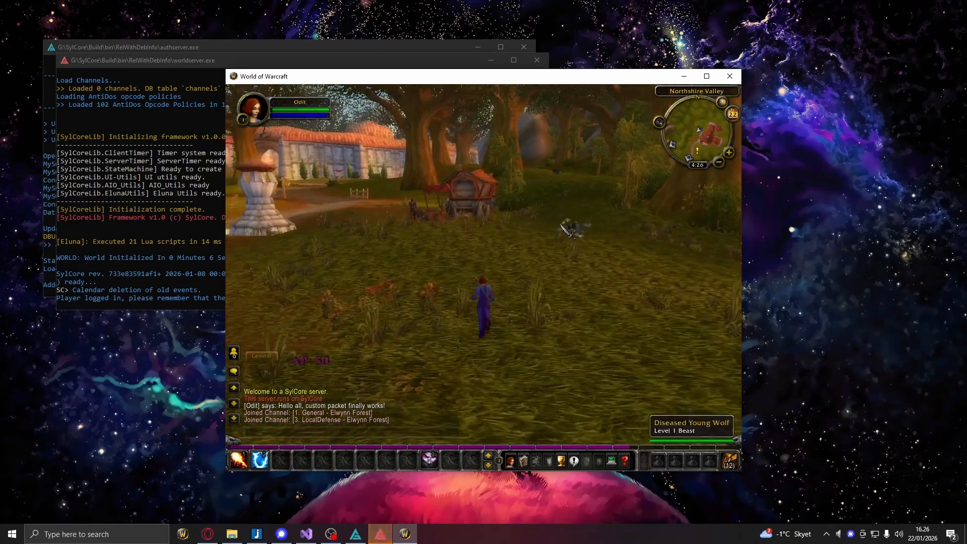
key(w)
key(Return)
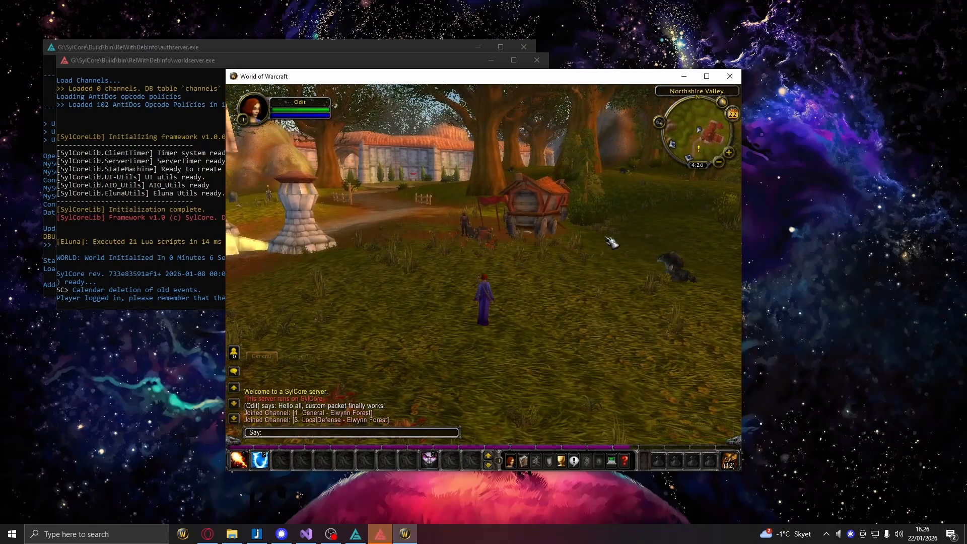
text(.mod speed 5)
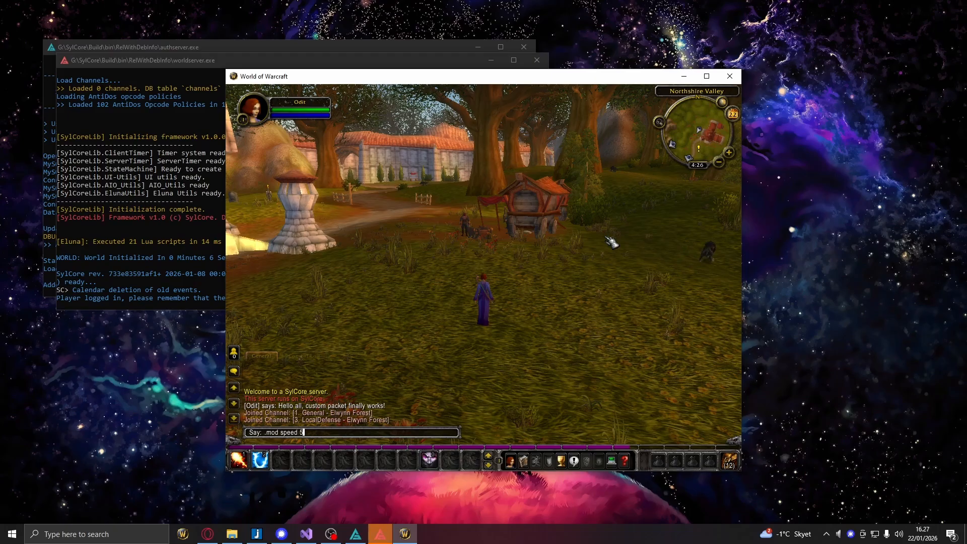
key(Return)
key(w)
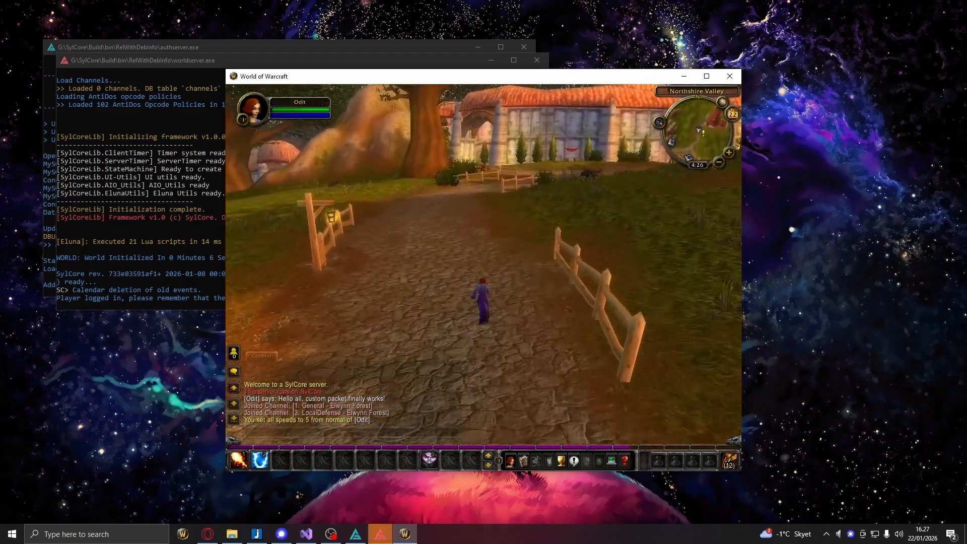
key(w)
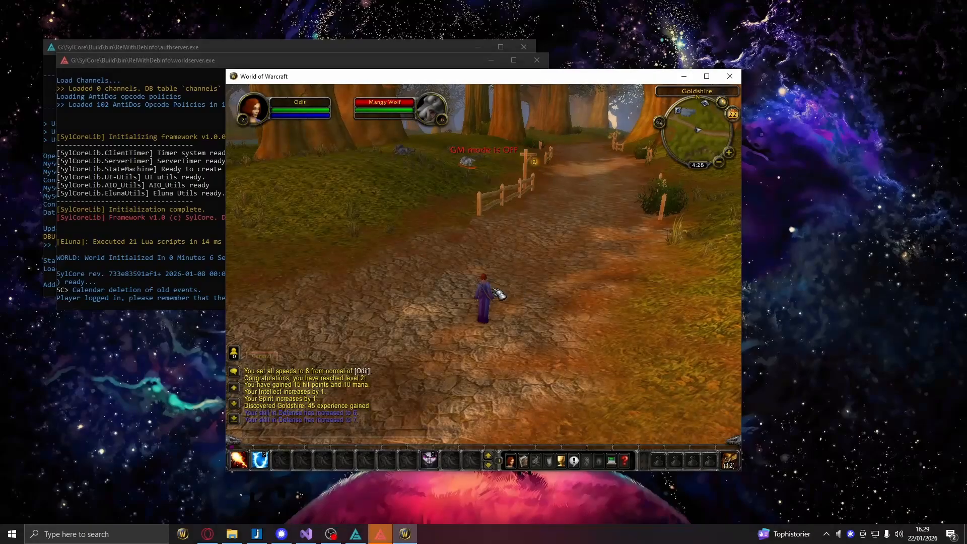
Step: Face the Mangy Wolf beside the Goldshire road and cast Fireball on it to test the periodic damage
drag(510, 207, 498, 213)
key(1)
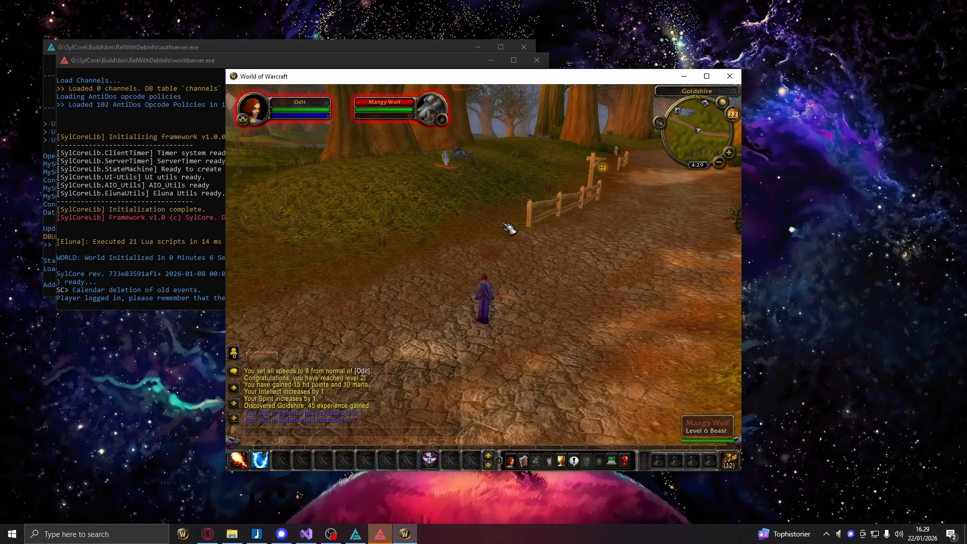
Step: Cast Fireball on the targeted Mangy Wolf, then target the second Mangy Wolf on the Goldshire road and cast Fireball on it too
key(1)
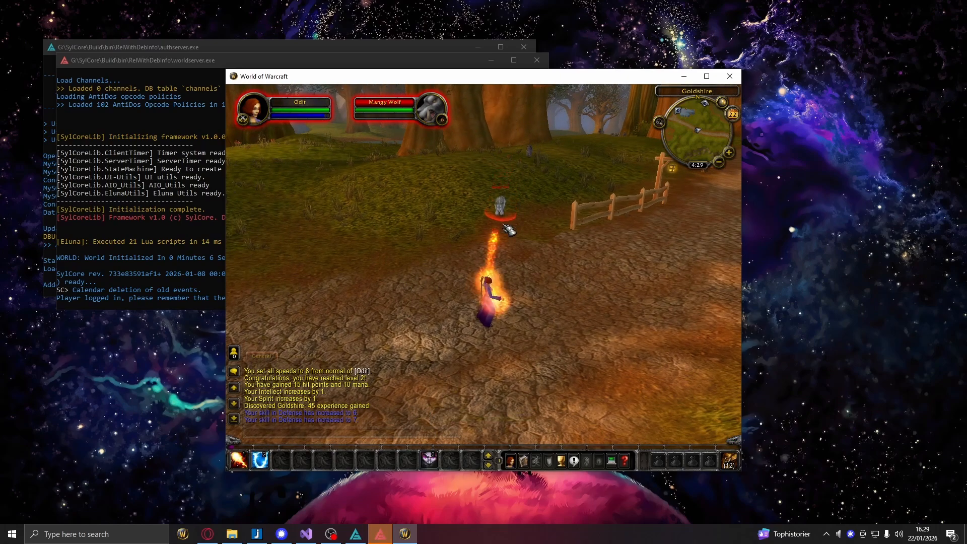
mouse_move(361, 128)
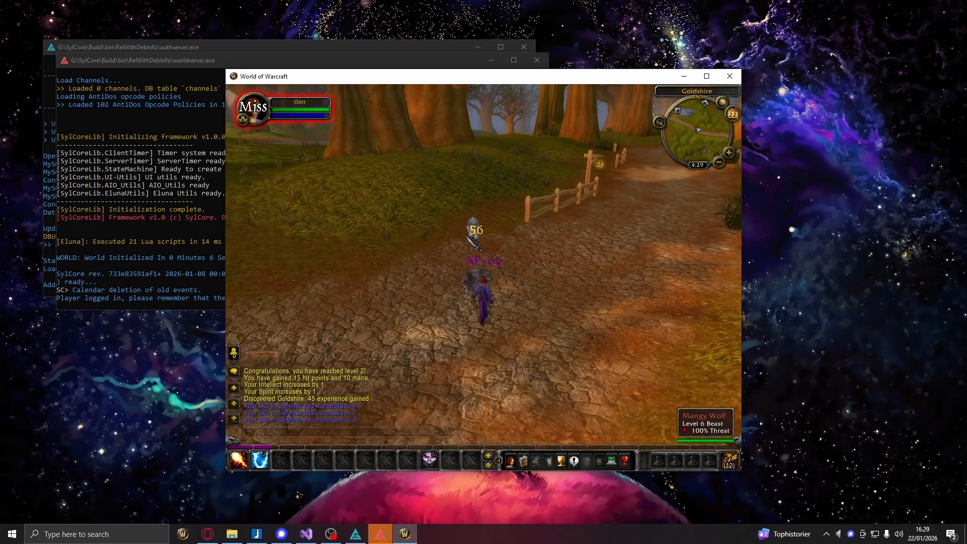
click(477, 237)
key(1)
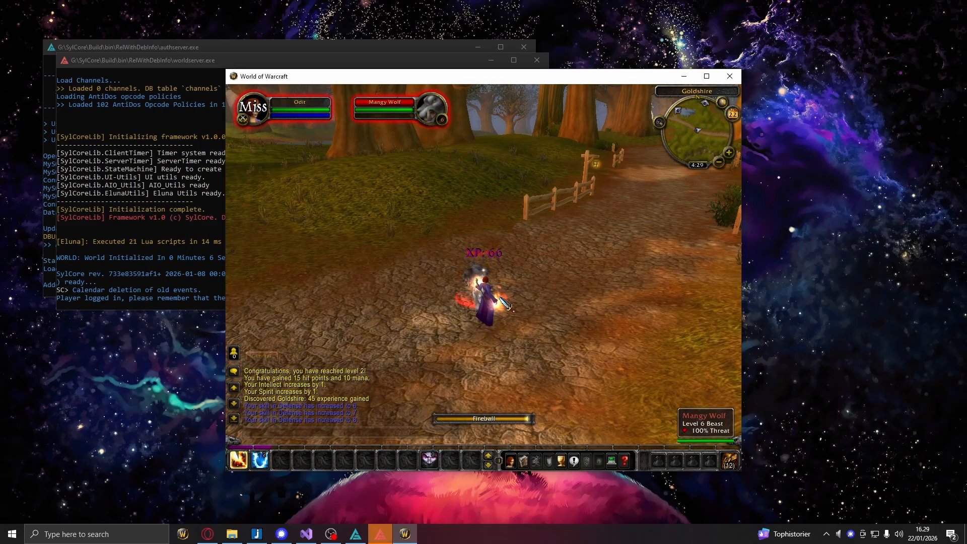
mouse_move(361, 130)
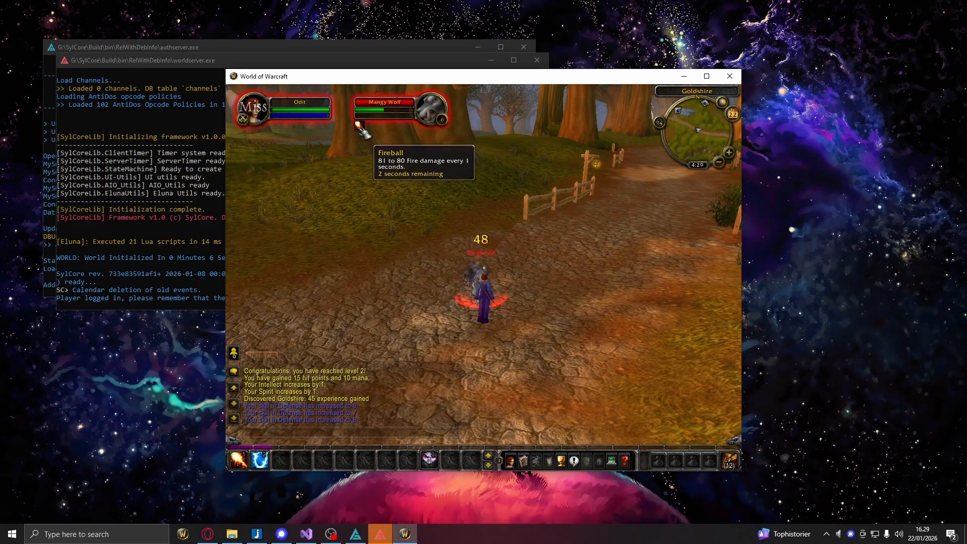
Step: Loot the dead Mangy Wolf on the road and run along the road towards the Goldshire buildings
right_click(470, 305)
right_click(471, 305)
key(w)
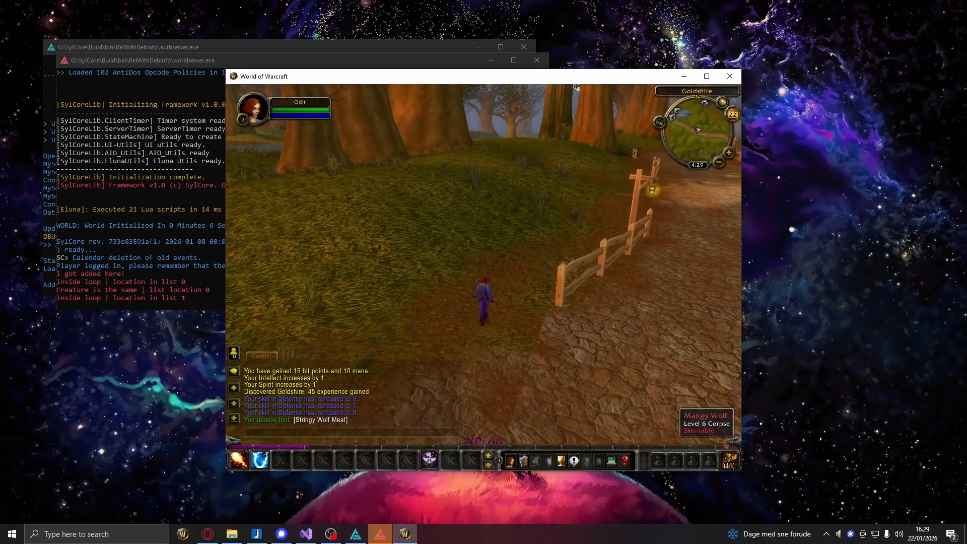
key(w)
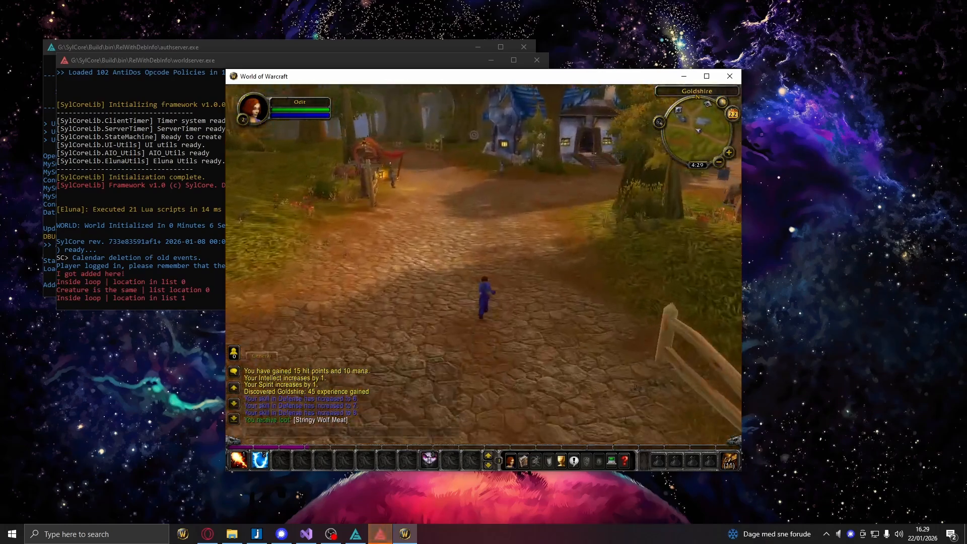